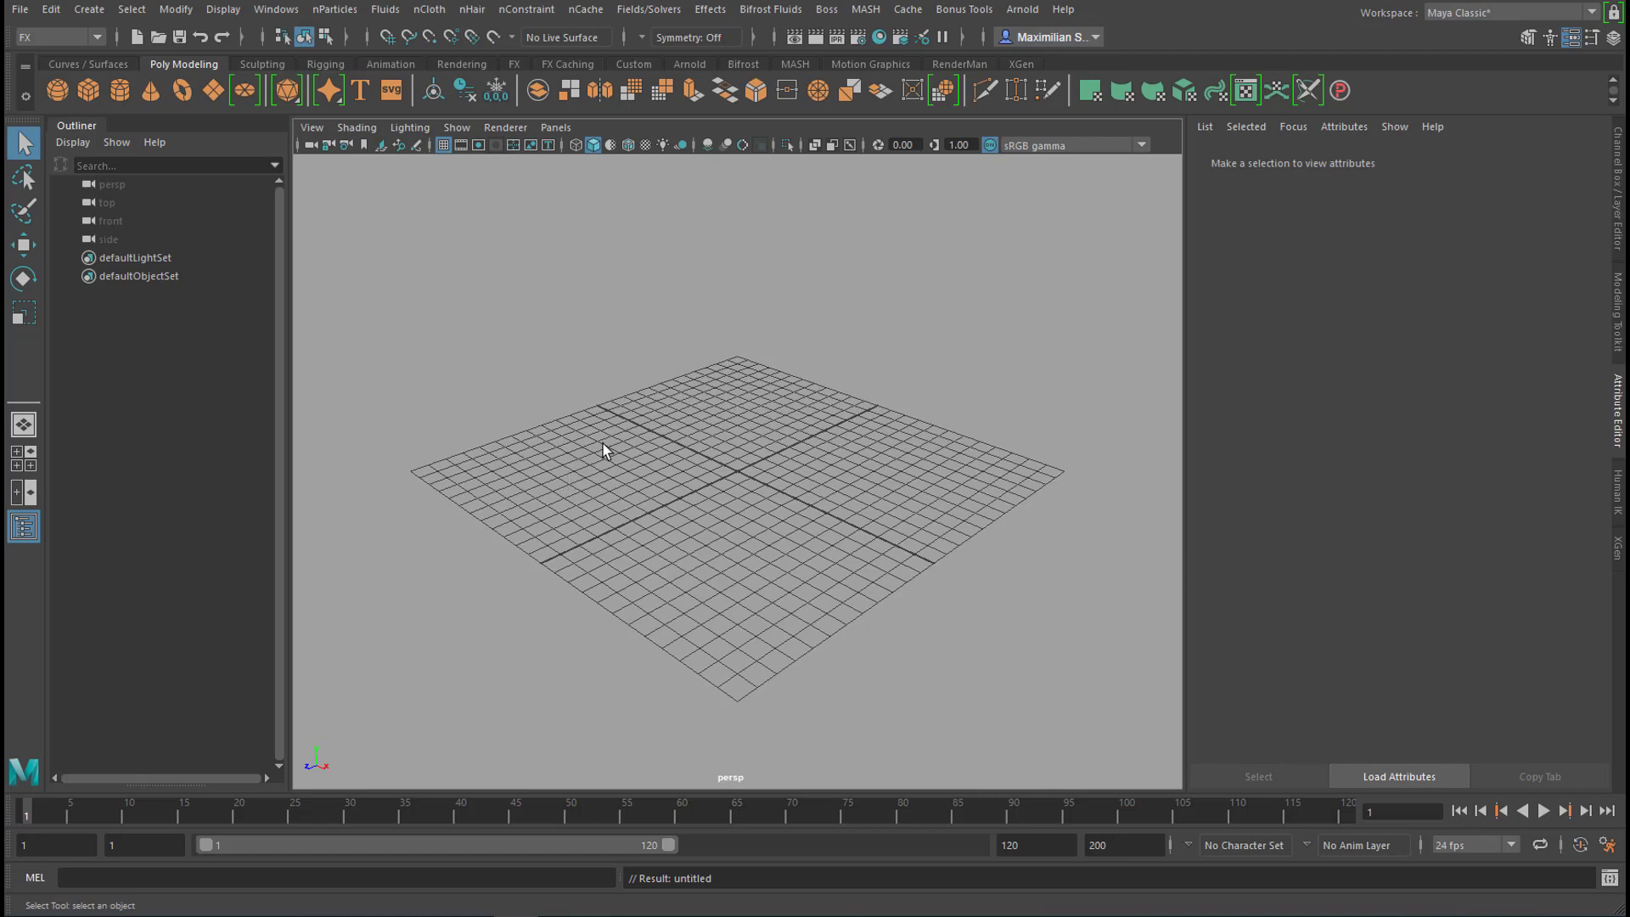
# - Create a polygon sphere, frame it, and set polySphere1 Subdivisions Axis and Height to 70
pyautogui.click(58, 90)
pyautogui.press('f')
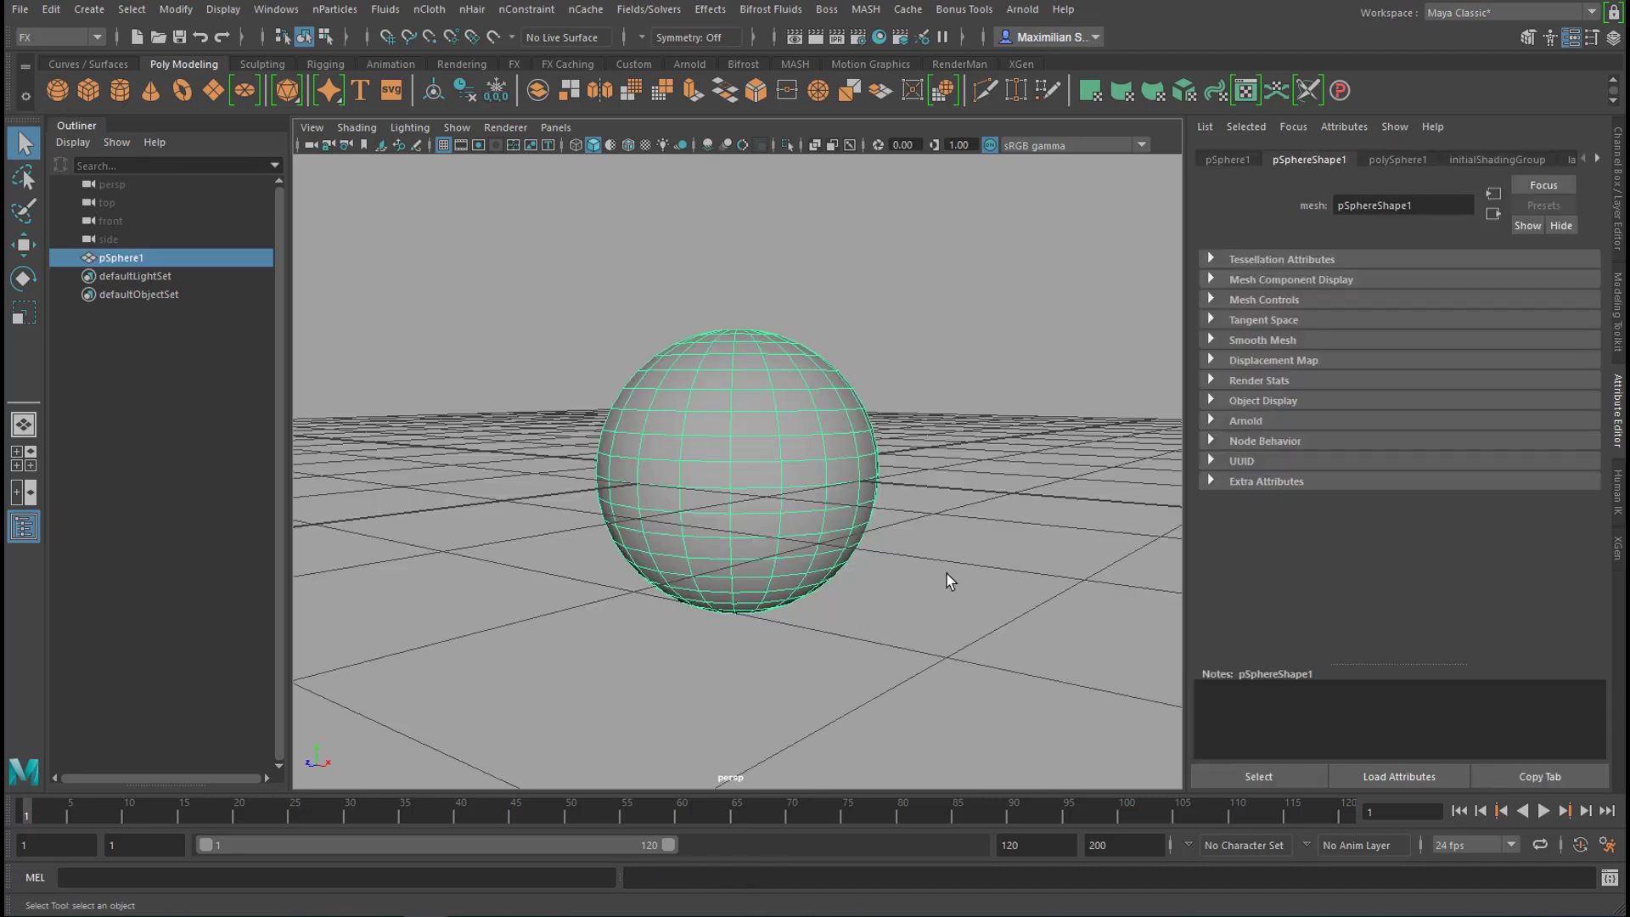
pyautogui.click(1401, 160)
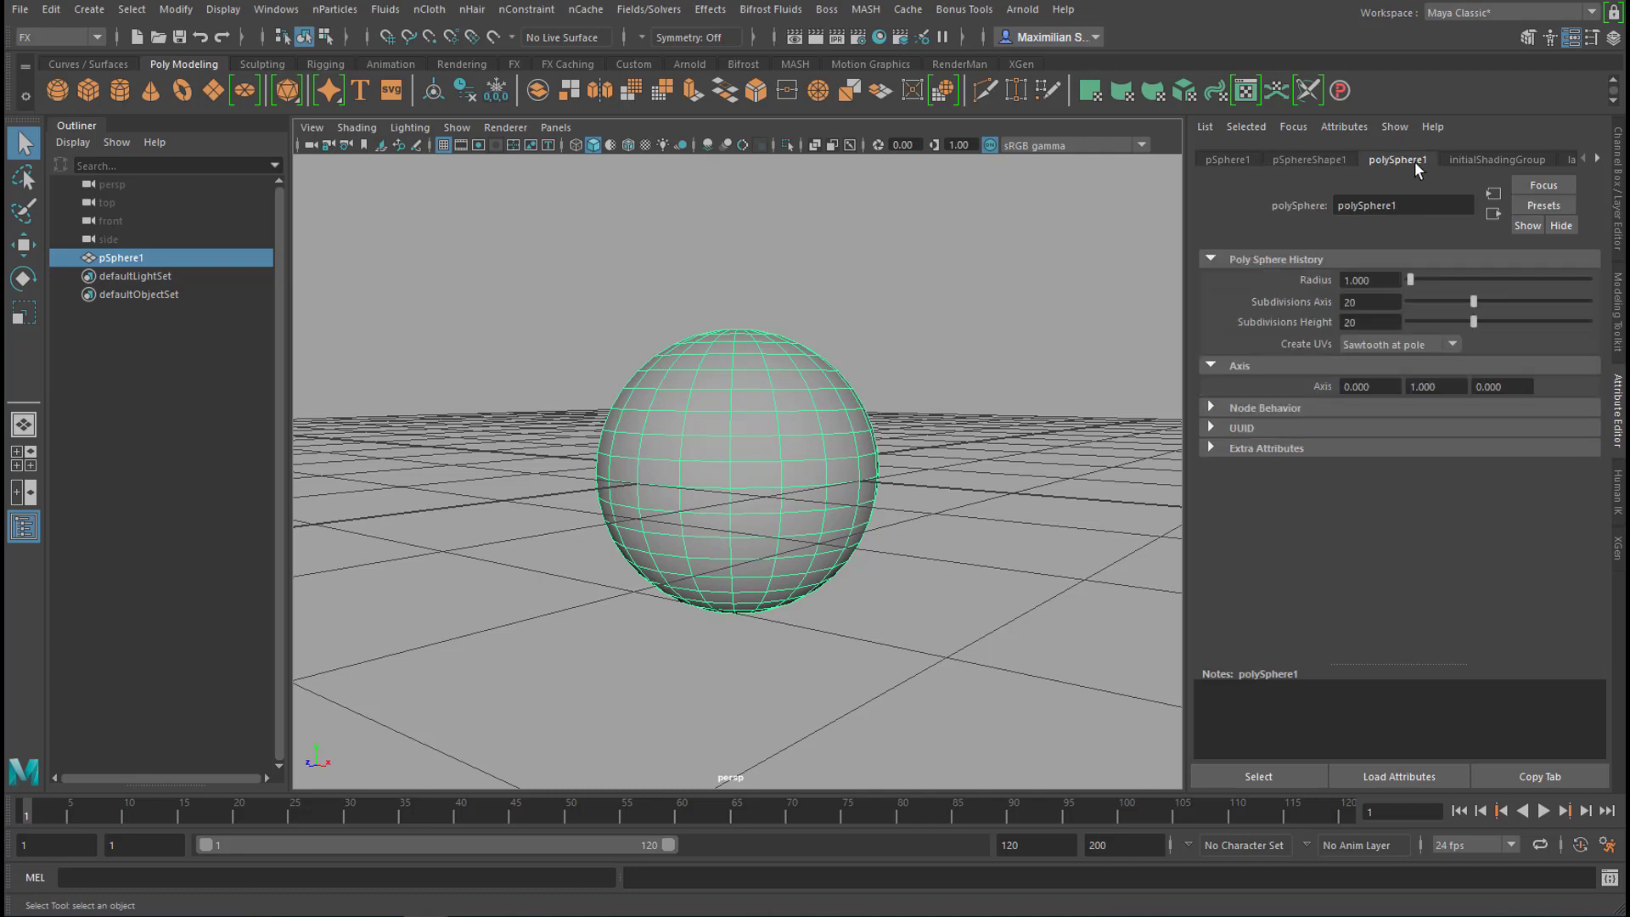
pyautogui.click(1384, 301)
pyautogui.write('70')
pyautogui.press('Tab')
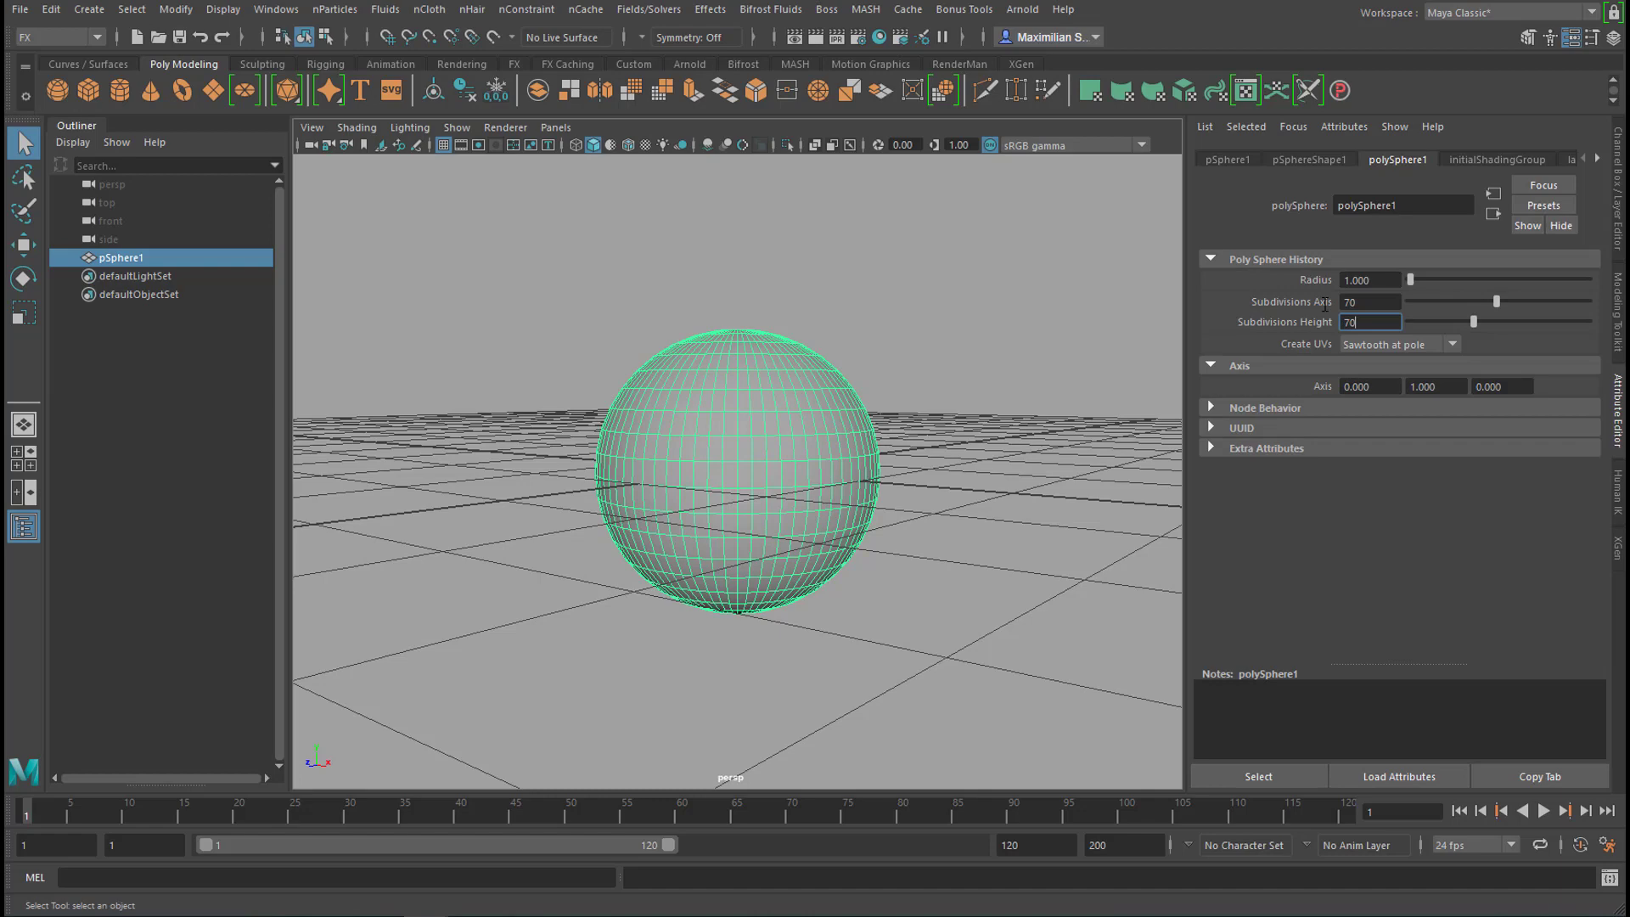
pyautogui.write('70')
pyautogui.press('Return')
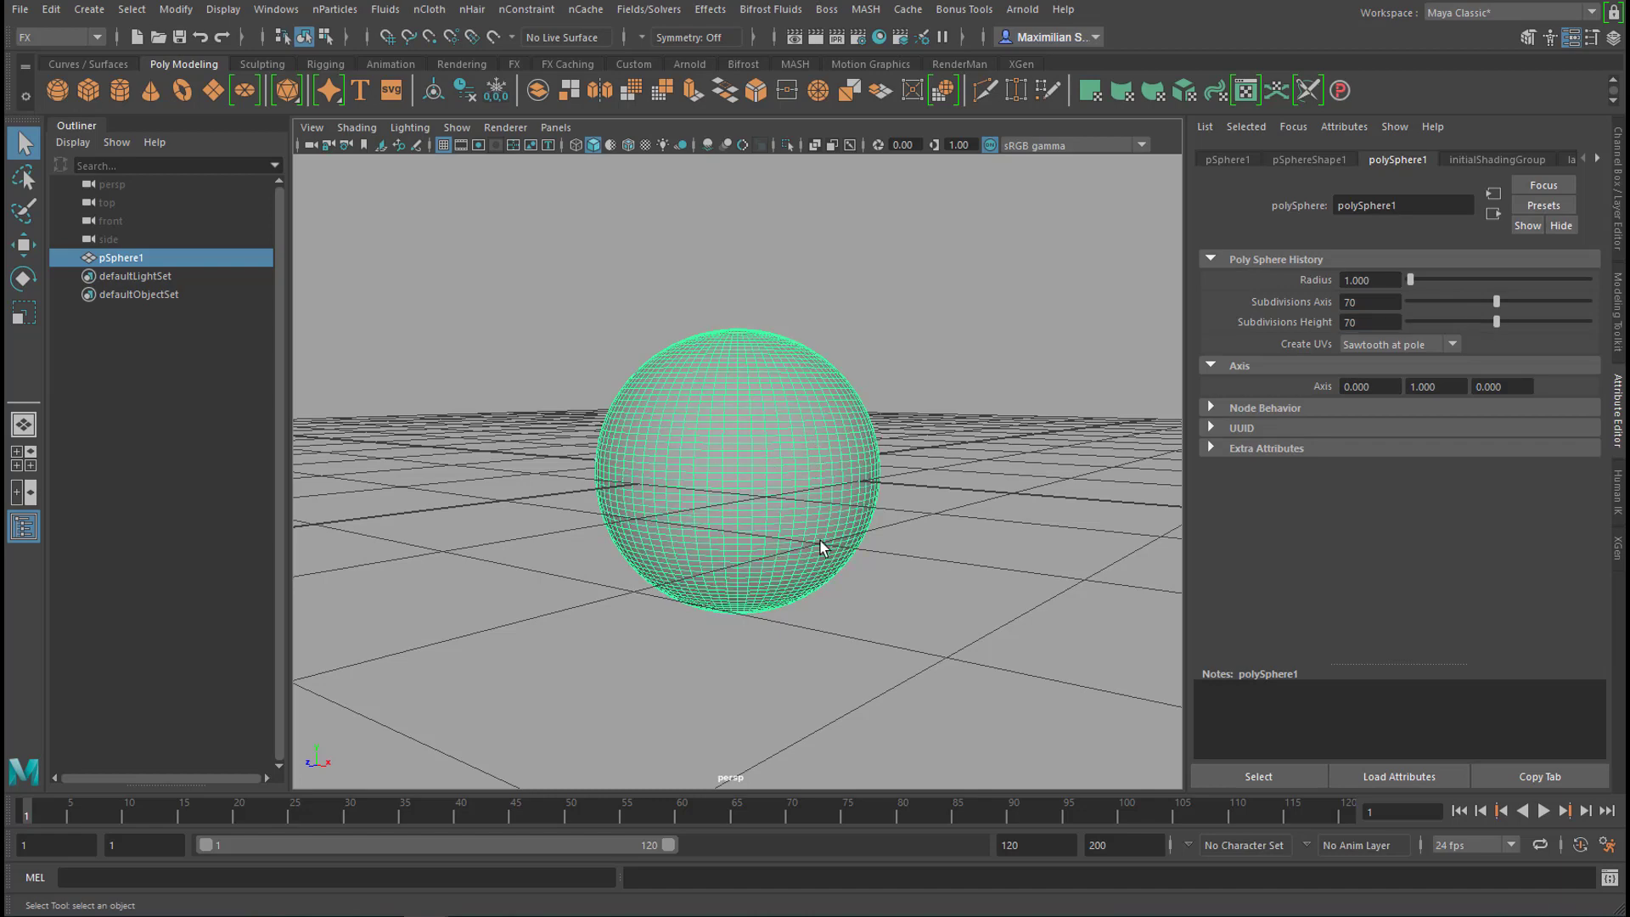
# - In side view, marquee-select the sphere's upper-half faces and delete them to leave a bowl
pyautogui.press('space')
pyautogui.press('space')
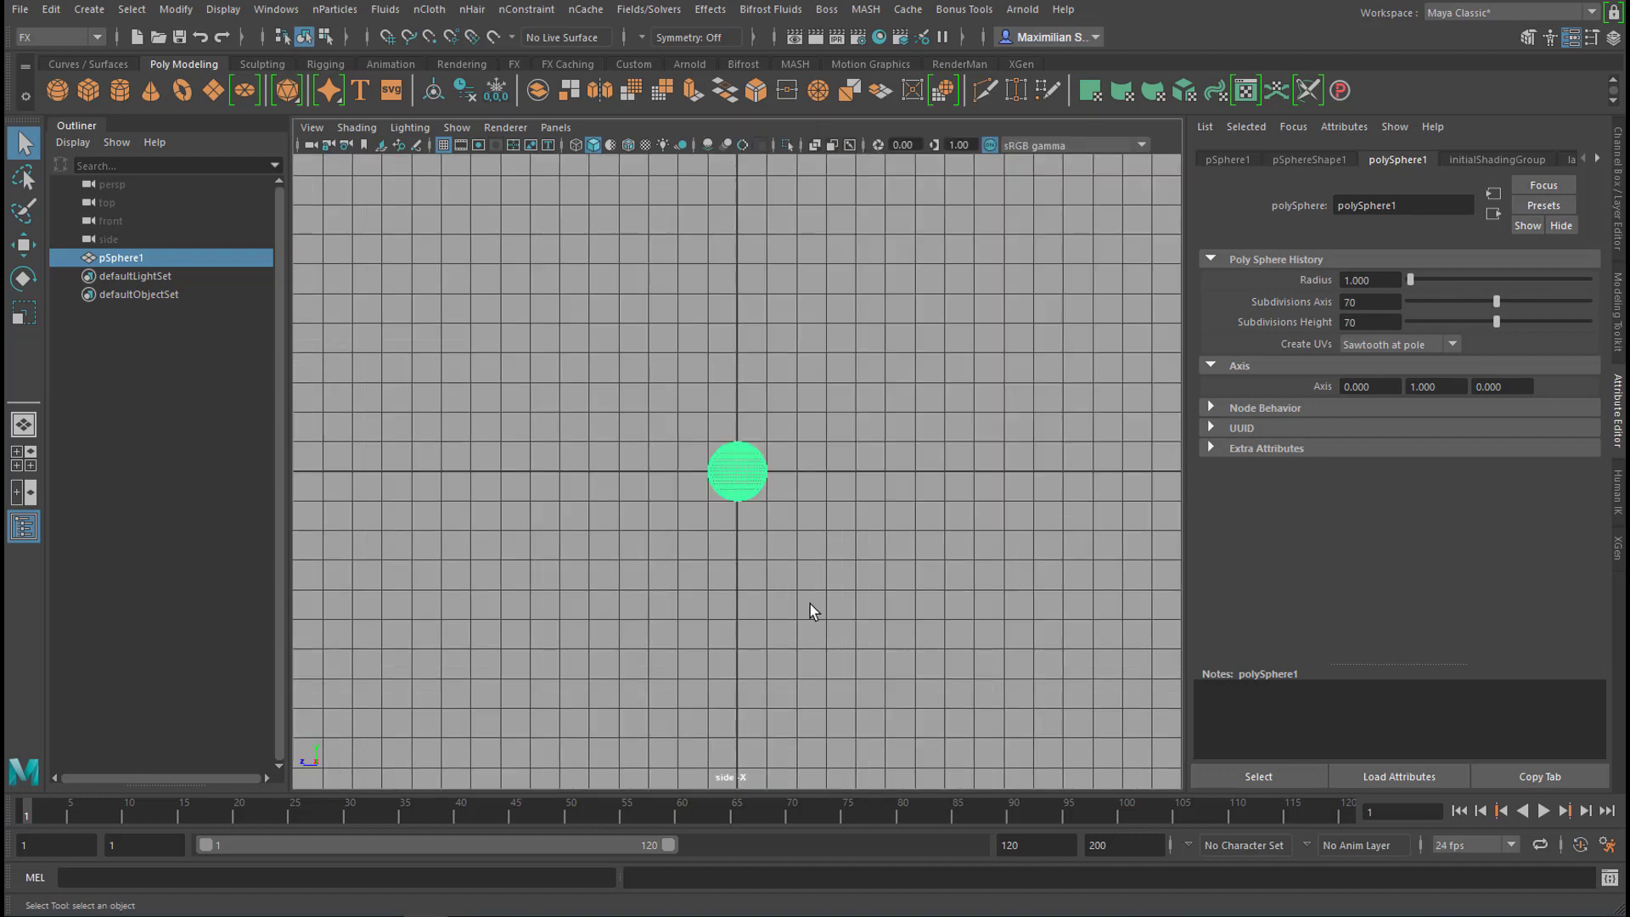
pyautogui.press('f')
pyautogui.rightClick(713, 362)
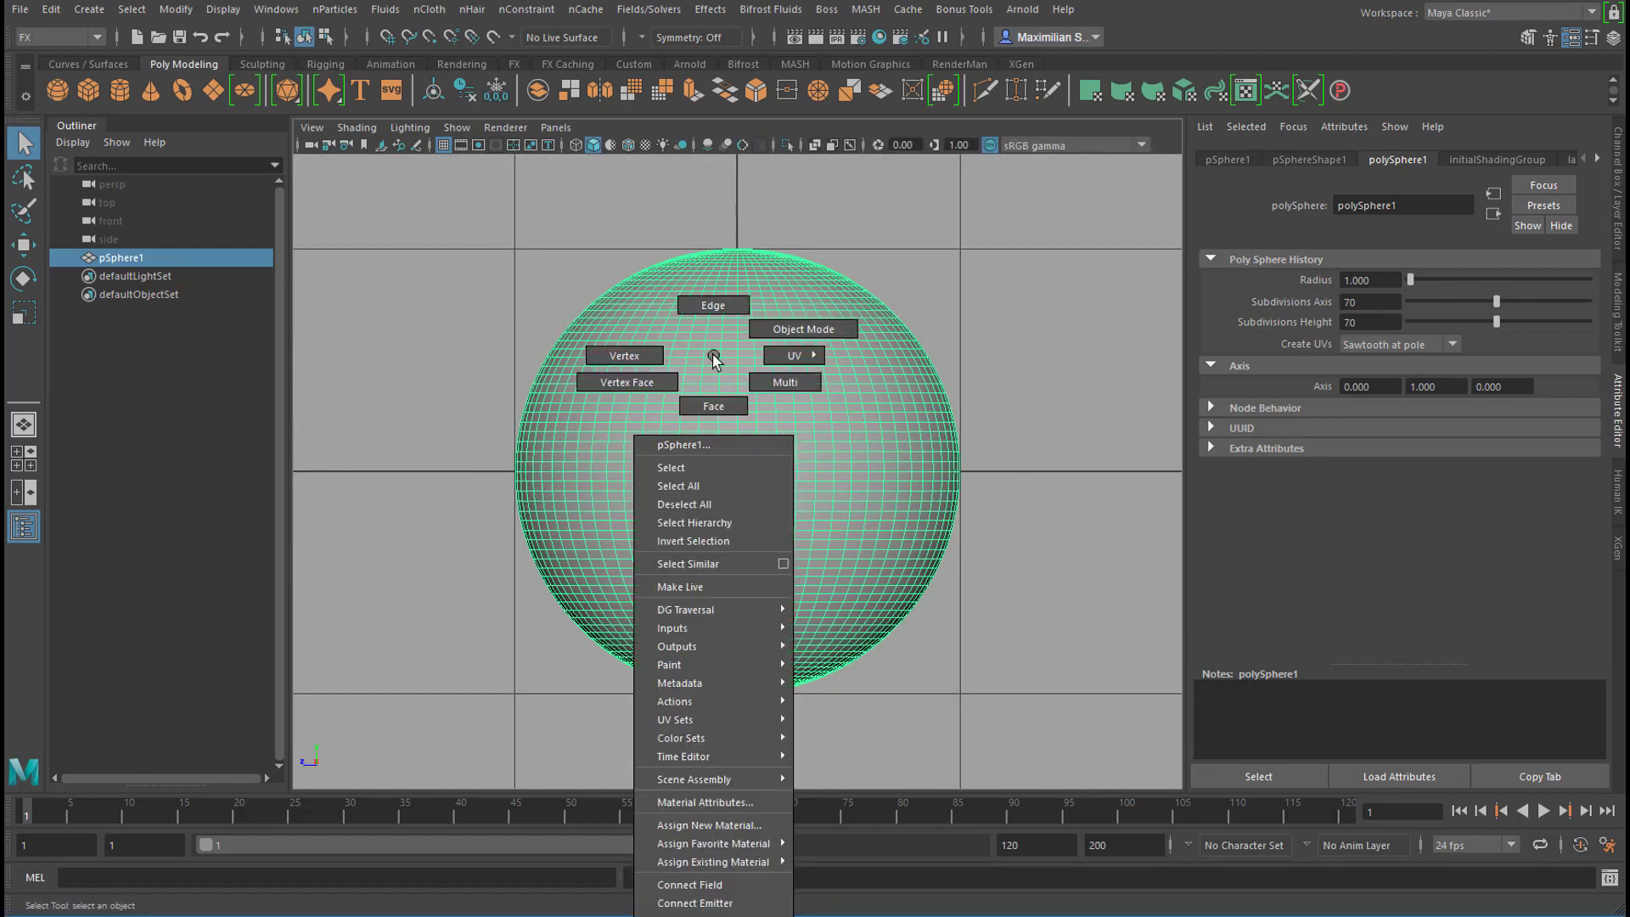
pyautogui.moveTo(713, 362); pyautogui.dragTo(713, 407, button='right')
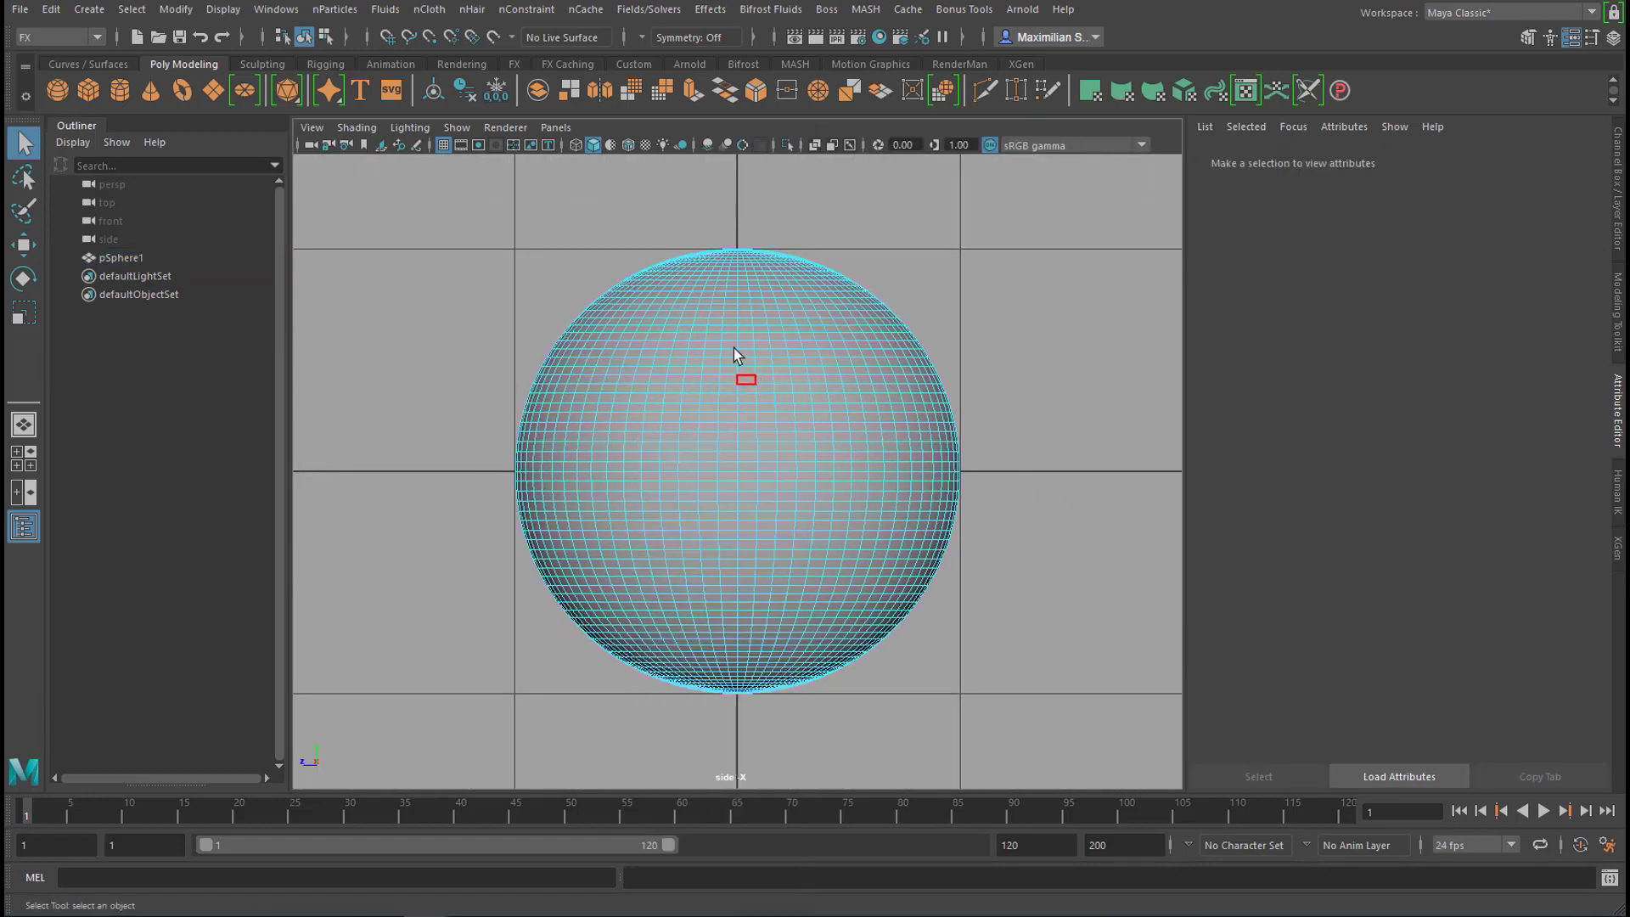
pyautogui.moveTo(480, 234); pyautogui.dragTo(983, 381)
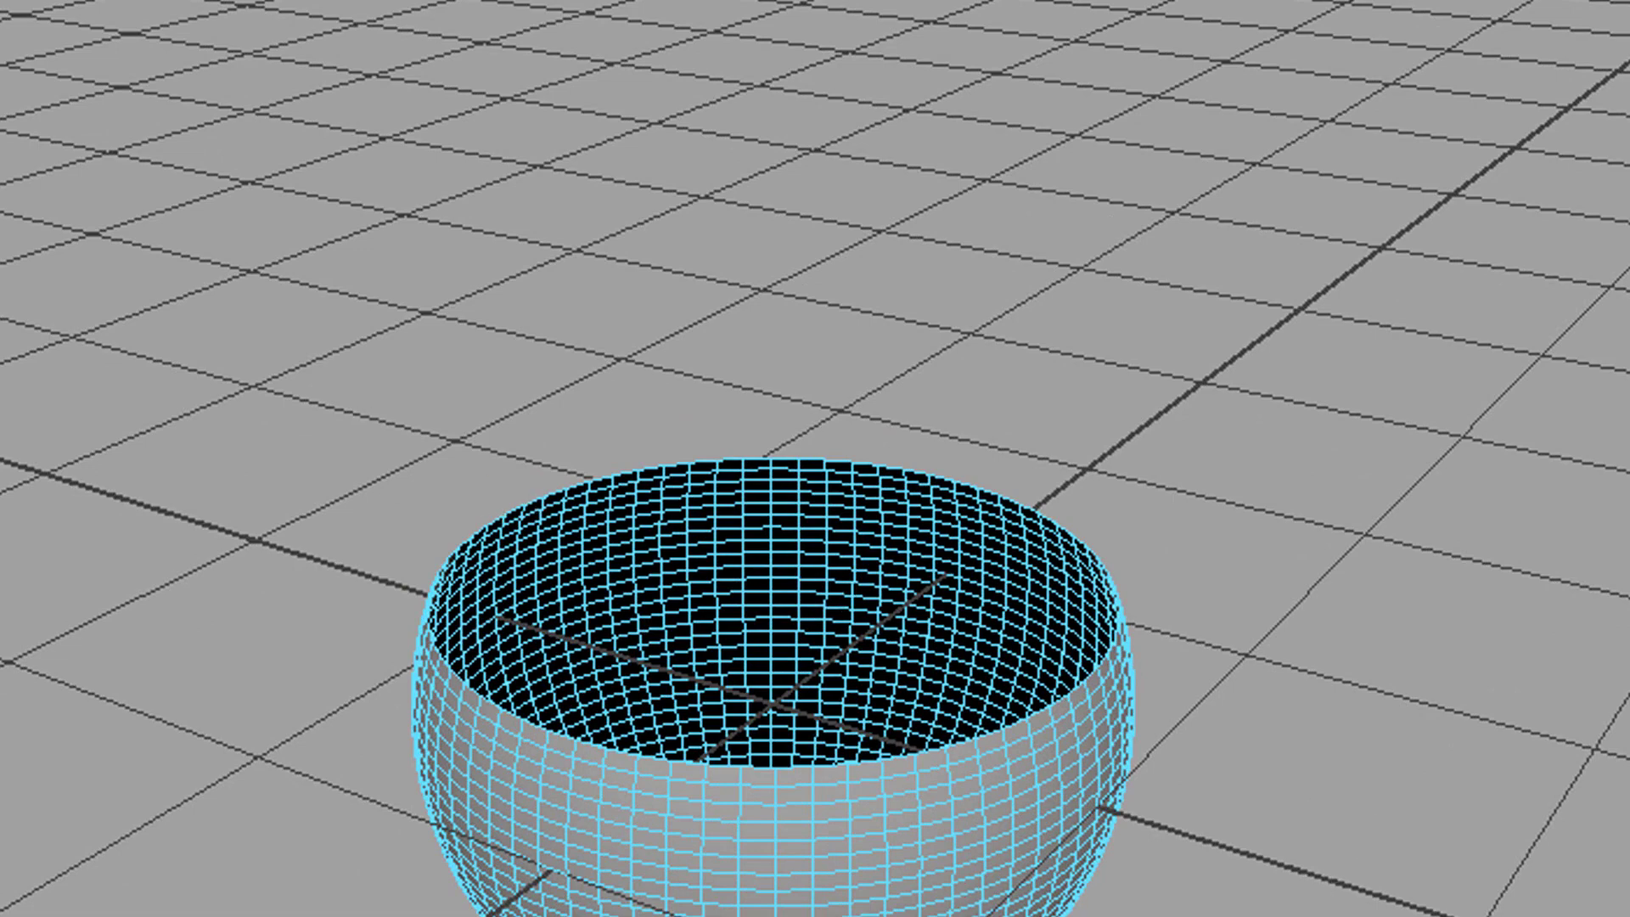
pyautogui.keyDown('alt'); pyautogui.moveTo(1019, 913); pyautogui.dragTo(1036, 842); pyautogui.keyUp('alt')
# - Return to Object Mode and assign a new Arnold aiStandardSurface material to the bowl
pyautogui.rightClick(940, 444)
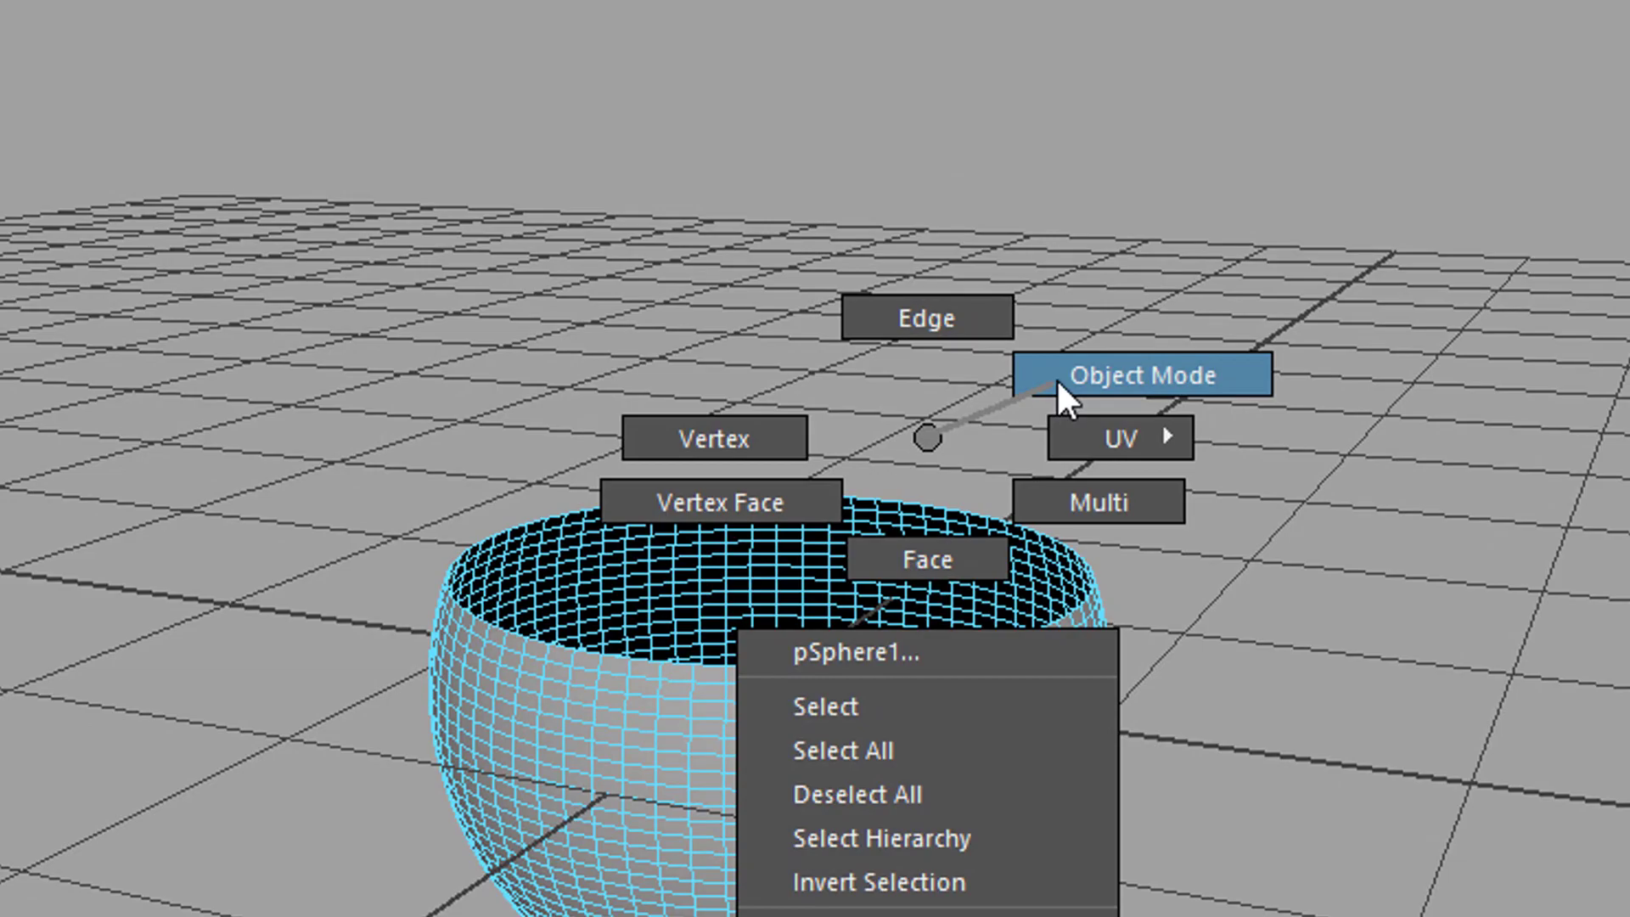
pyautogui.click(1056, 379)
pyautogui.keyDown('alt'); pyautogui.moveTo(985, 900); pyautogui.dragTo(925, 789); pyautogui.keyUp('alt')
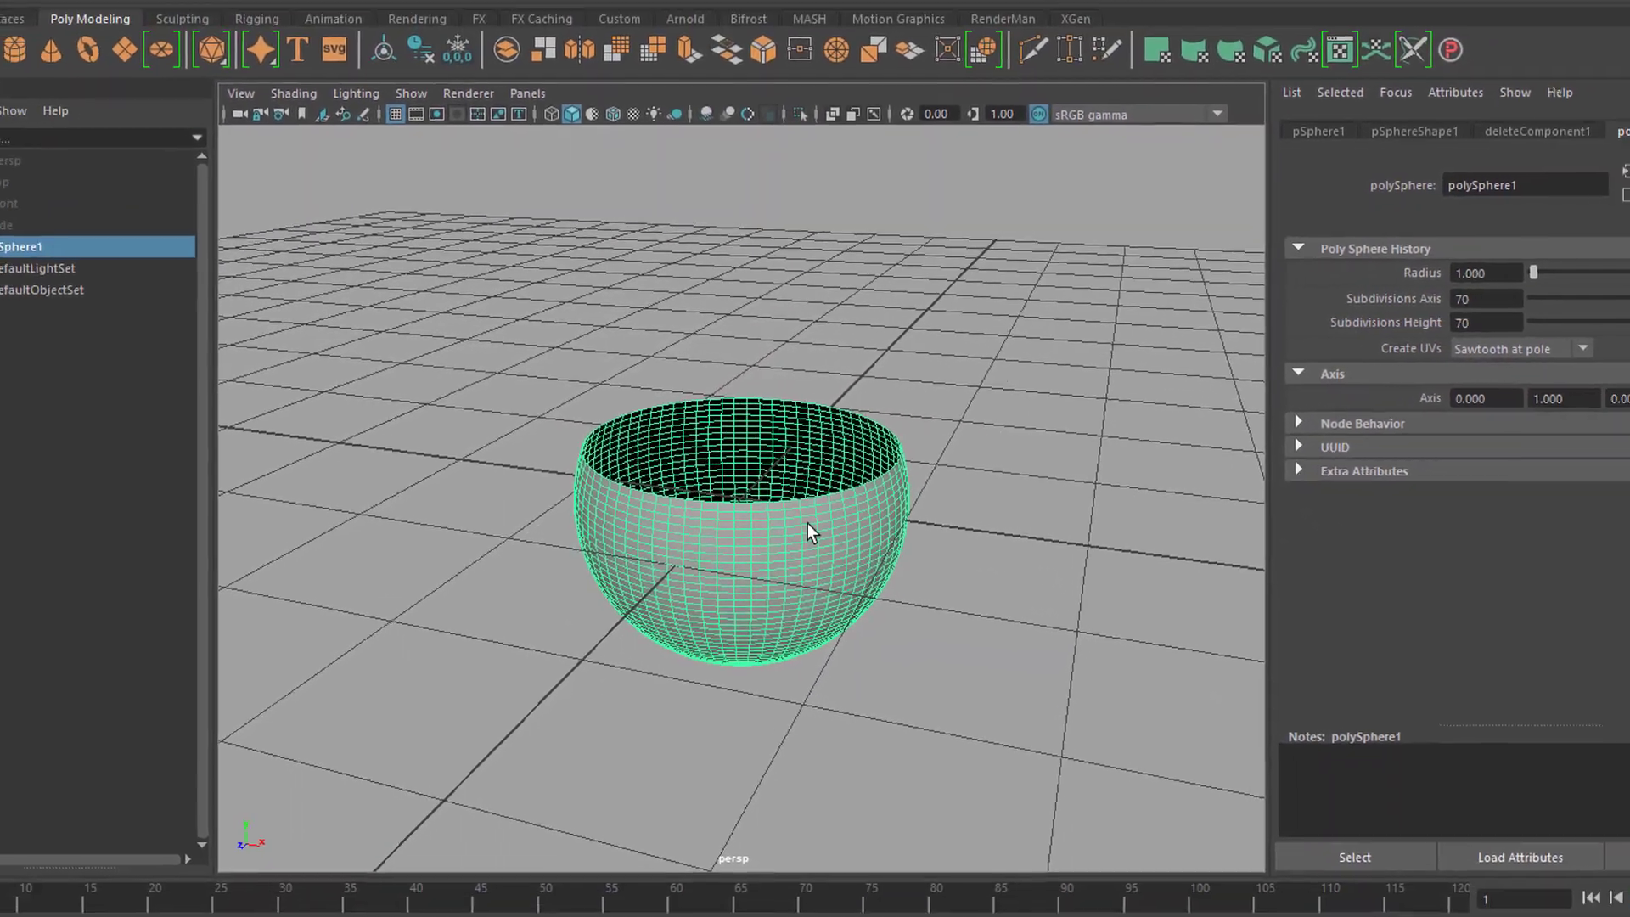
pyautogui.rightClick(799, 378)
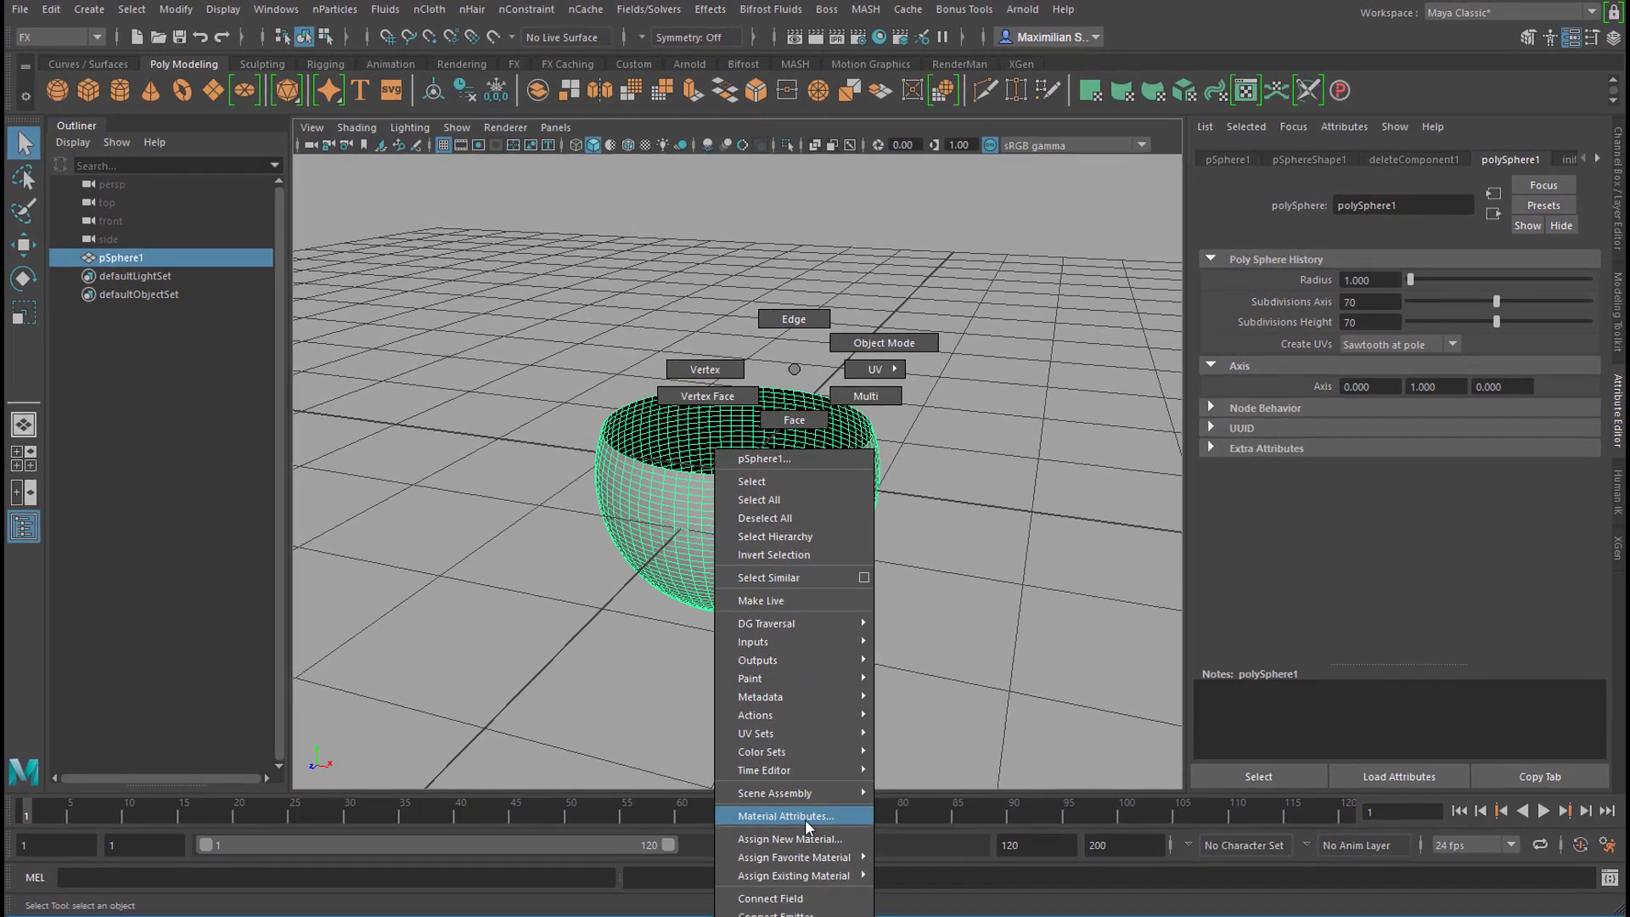
pyautogui.click(807, 836)
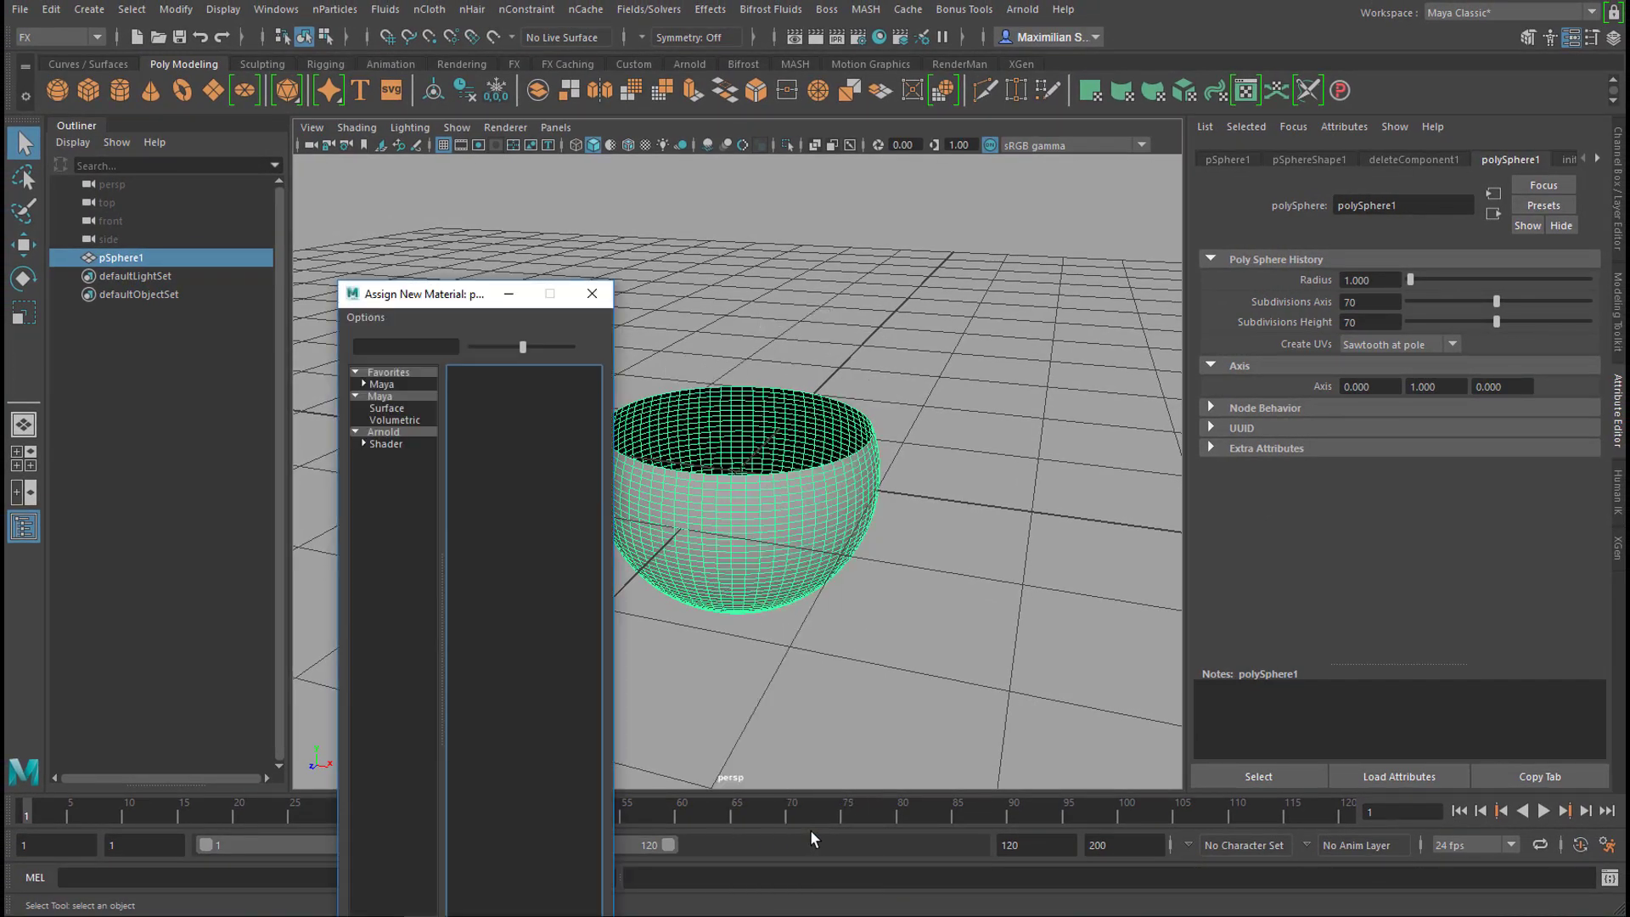
pyautogui.click(384, 444)
pyautogui.click(543, 599)
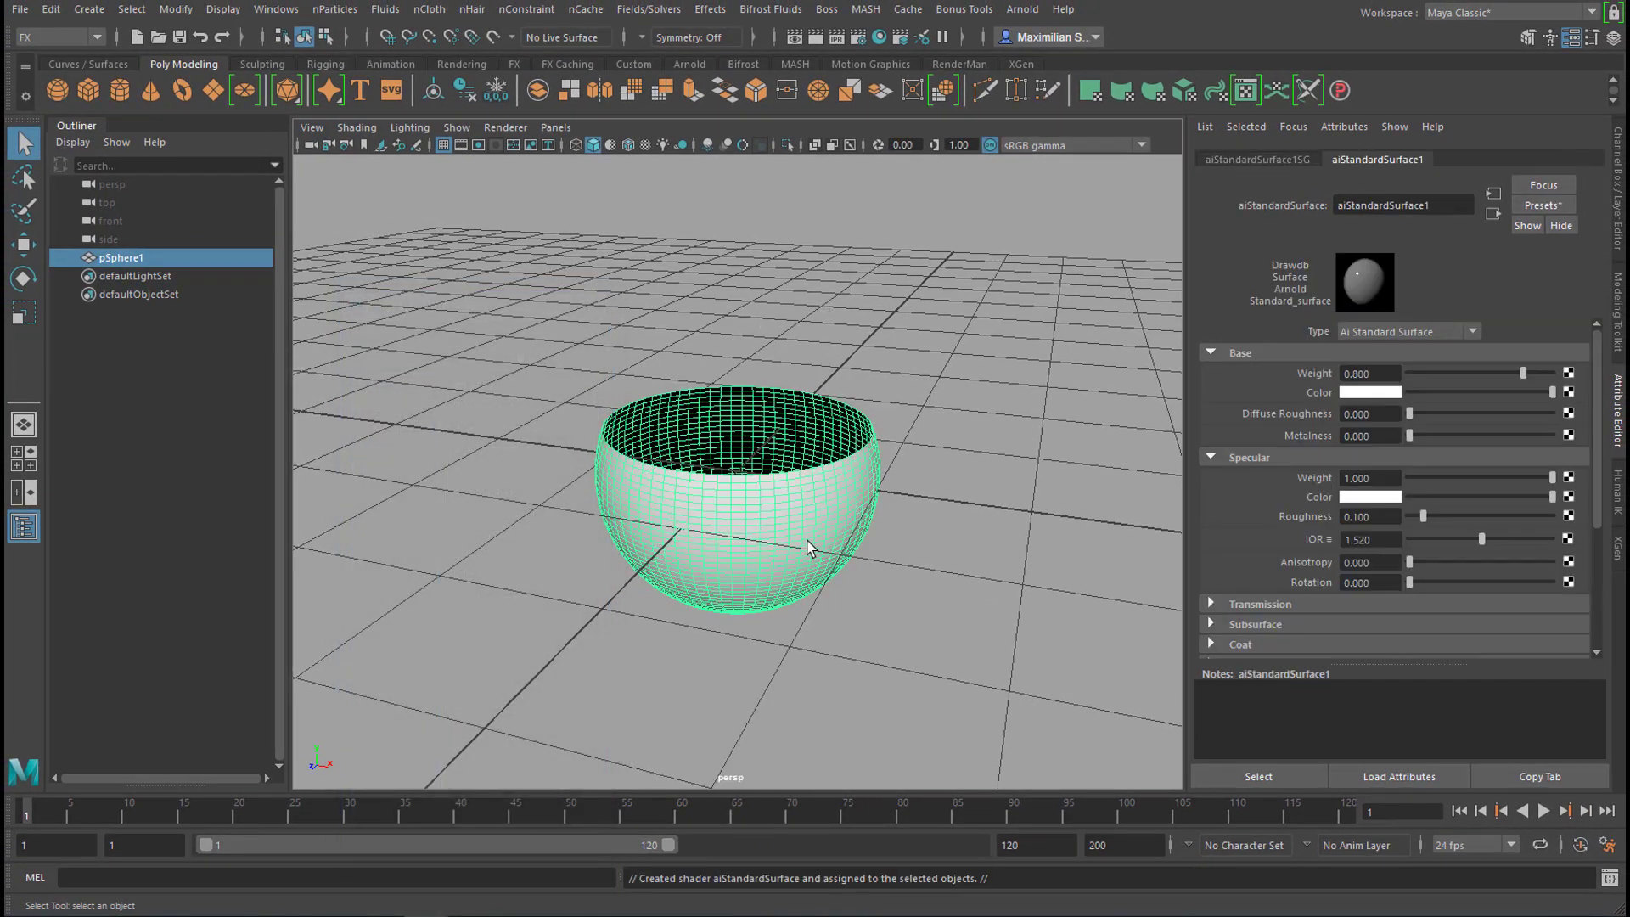
# - Set the material's Base Color to light blue, then reselect the bowl
pyautogui.click(1369, 393)
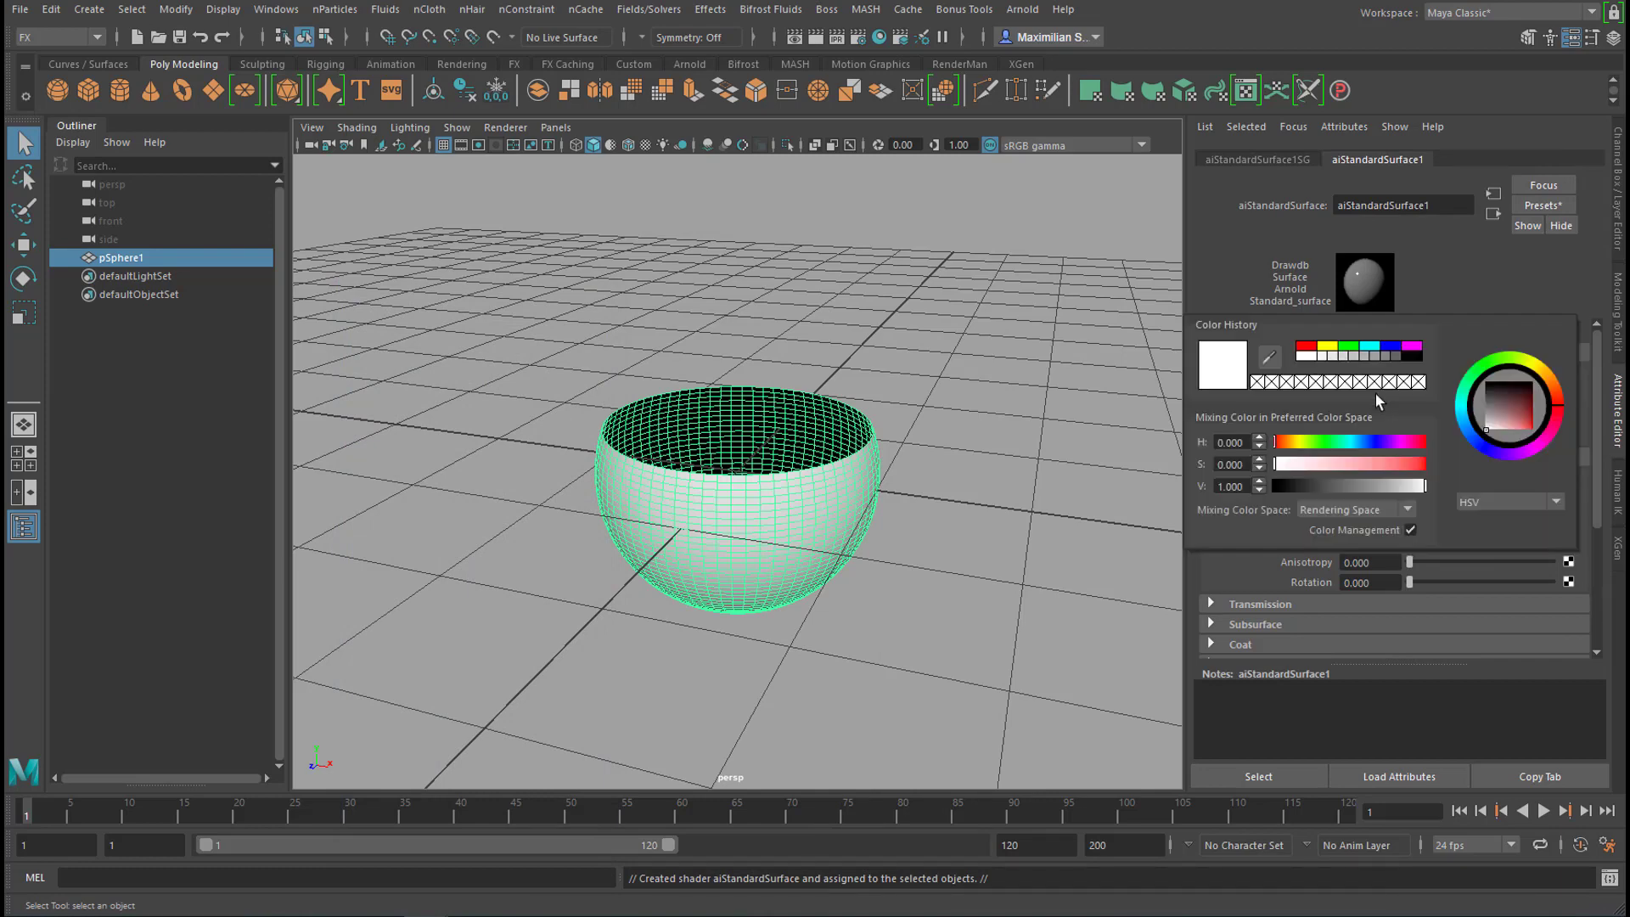
pyautogui.moveTo(1469, 424); pyautogui.dragTo(1505, 434)
pyautogui.click(1044, 548)
pyautogui.keyDown('alt'); pyautogui.moveTo(1006, 579); pyautogui.dragTo(907, 584); pyautogui.keyUp('alt')
pyautogui.click(782, 507)
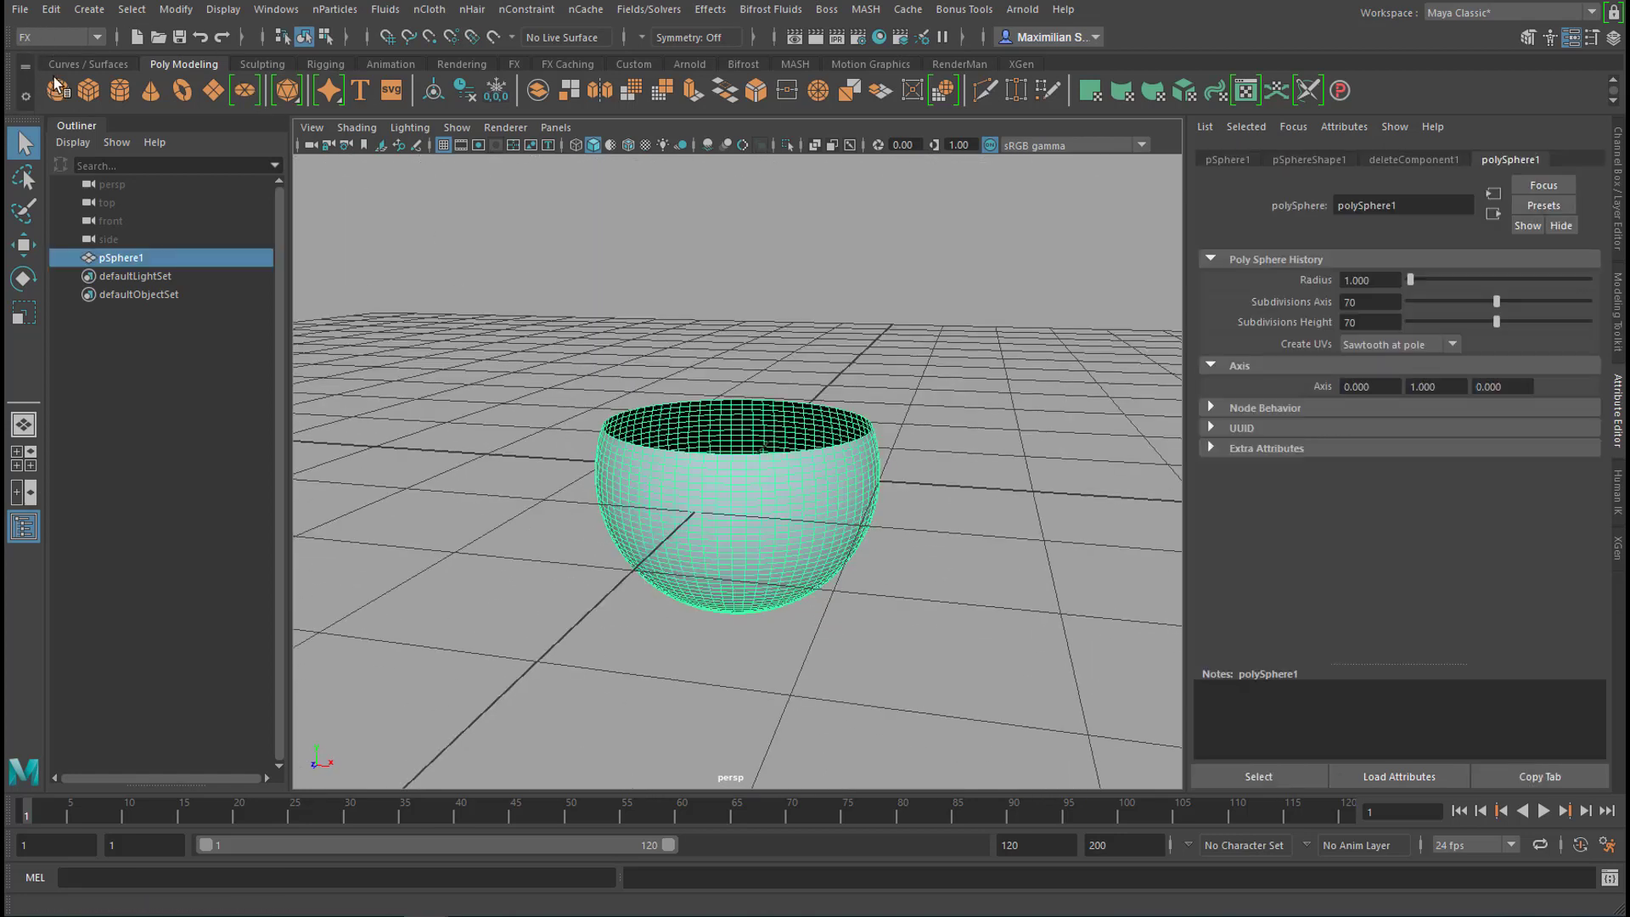
# - Convert the bowl into an nCloth object (nCloth1 with nucleus1)
pyautogui.click(433, 10)
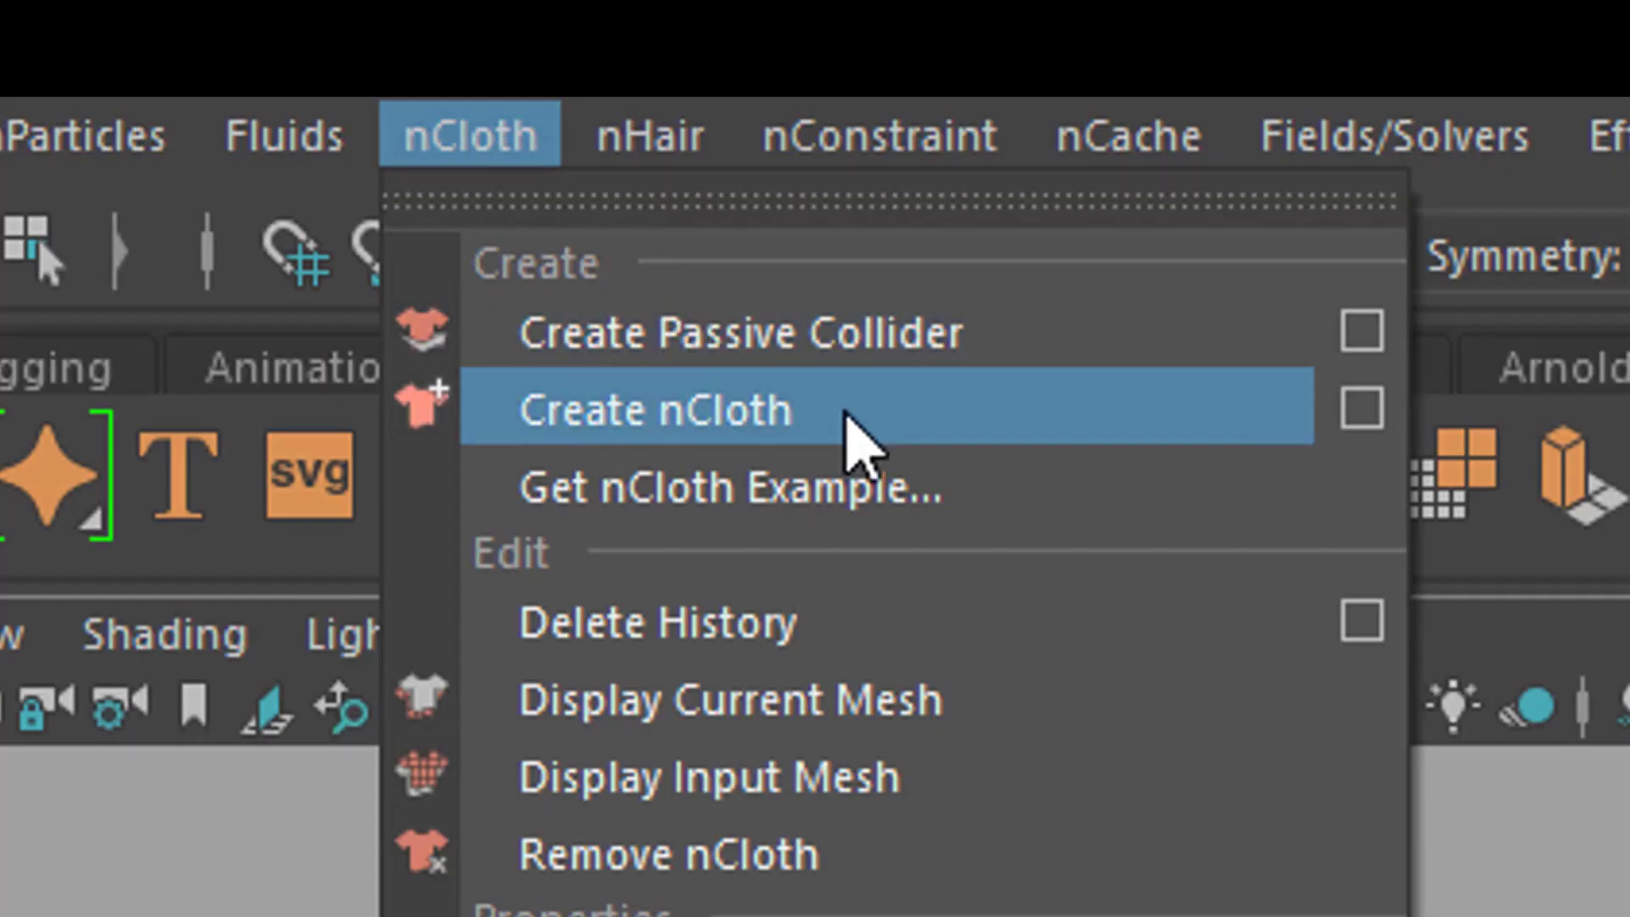
pyautogui.click(852, 424)
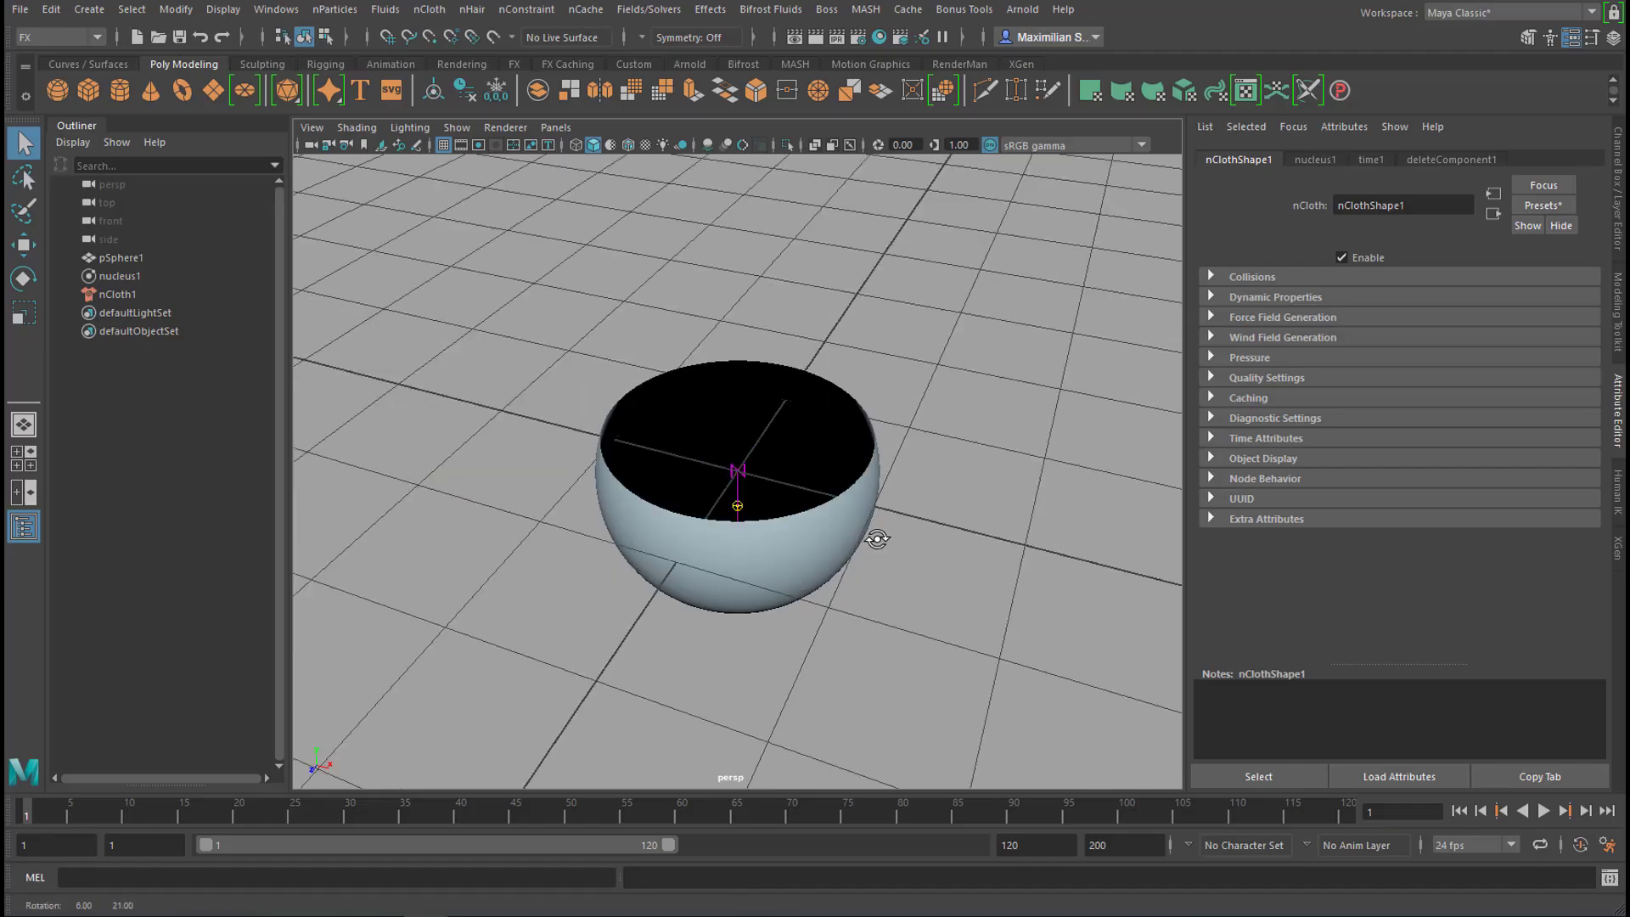
pyautogui.keyDown('alt'); pyautogui.moveTo(874, 538); pyautogui.dragTo(907, 537); pyautogui.keyUp('alt')
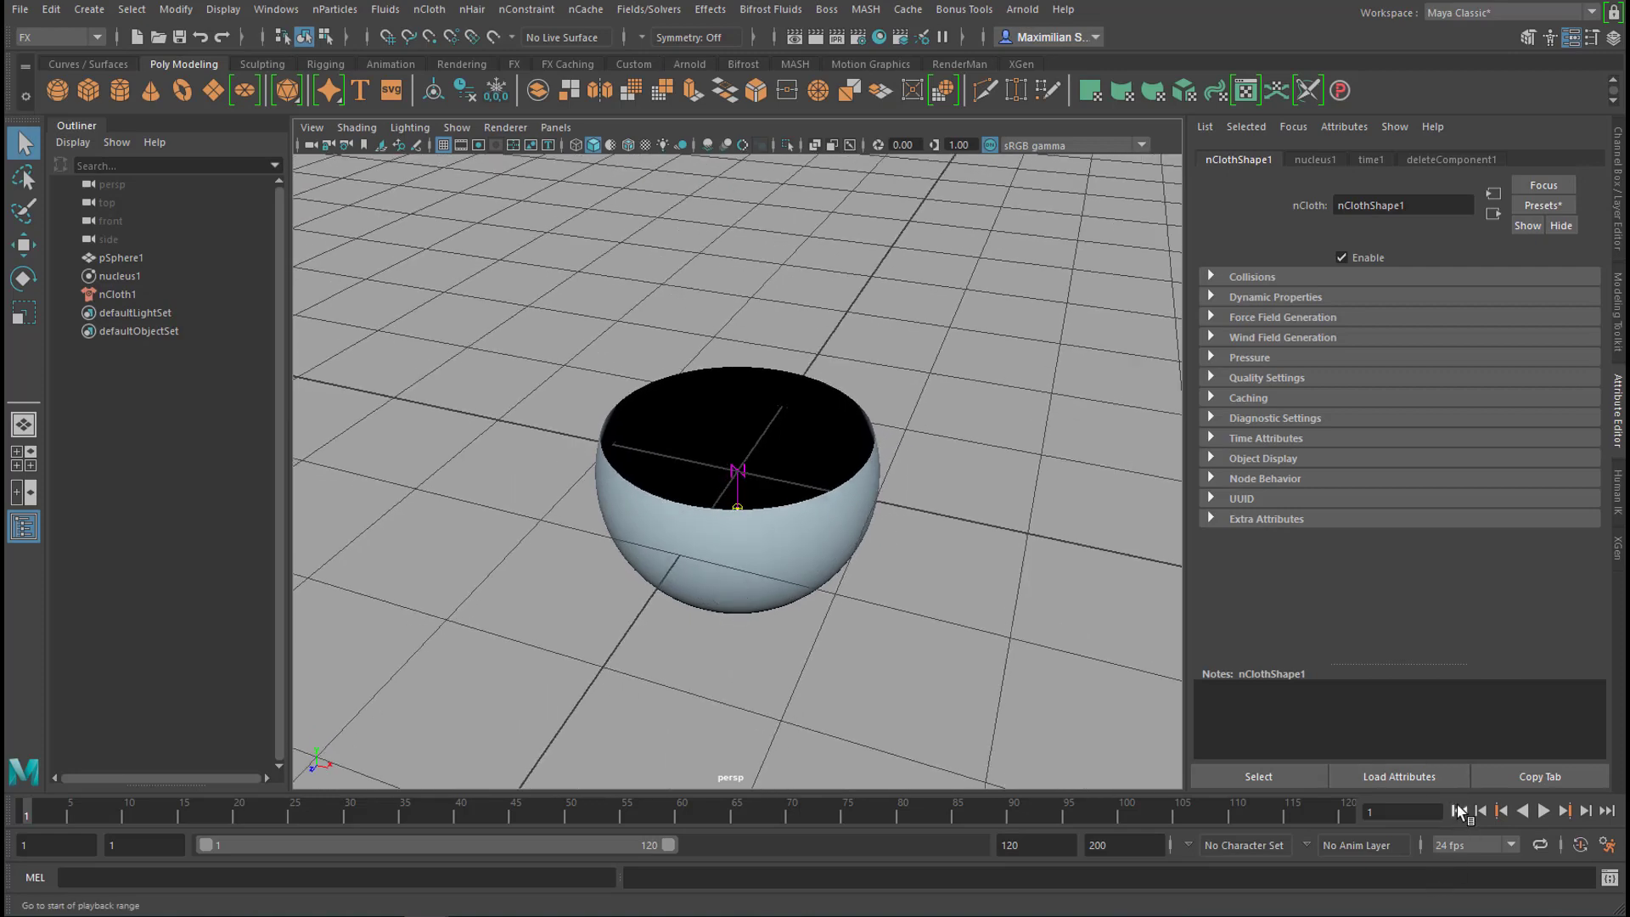
# - Play the simulation to watch the cloth fall and crumple, then rewind to frame 1
pyautogui.click(1544, 811)
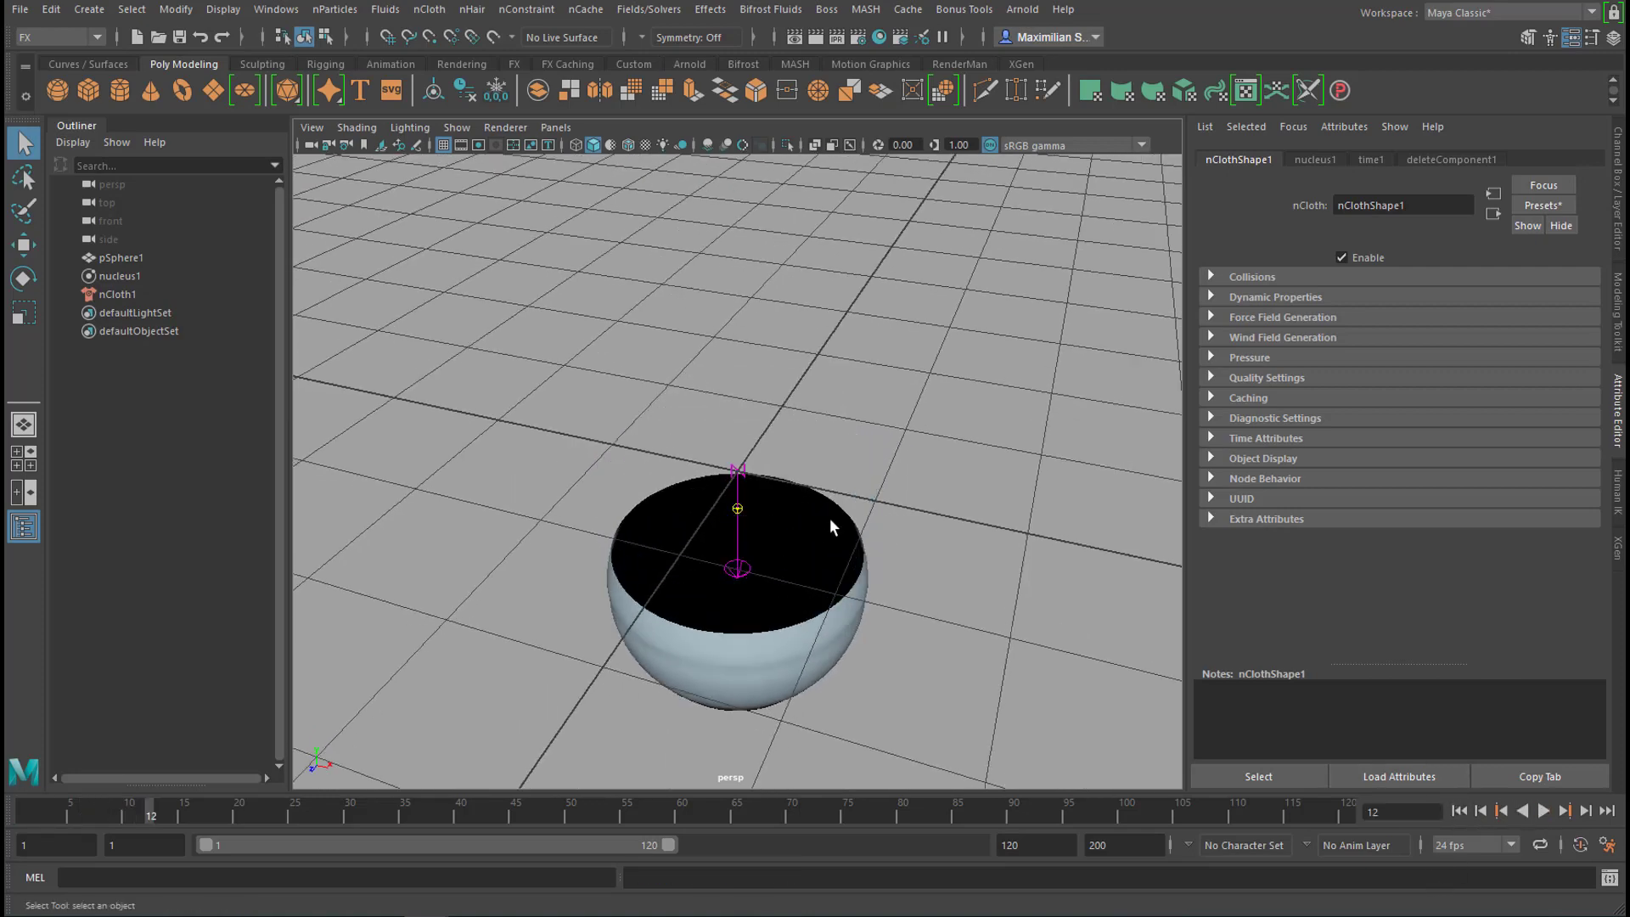
pyautogui.keyDown('alt'); pyautogui.moveTo(974, 543); pyautogui.dragTo(648, 546, button='right'); pyautogui.keyUp('alt')
pyautogui.keyDown('alt'); pyautogui.moveTo(647, 546); pyautogui.dragTo(657, 528); pyautogui.keyUp('alt')
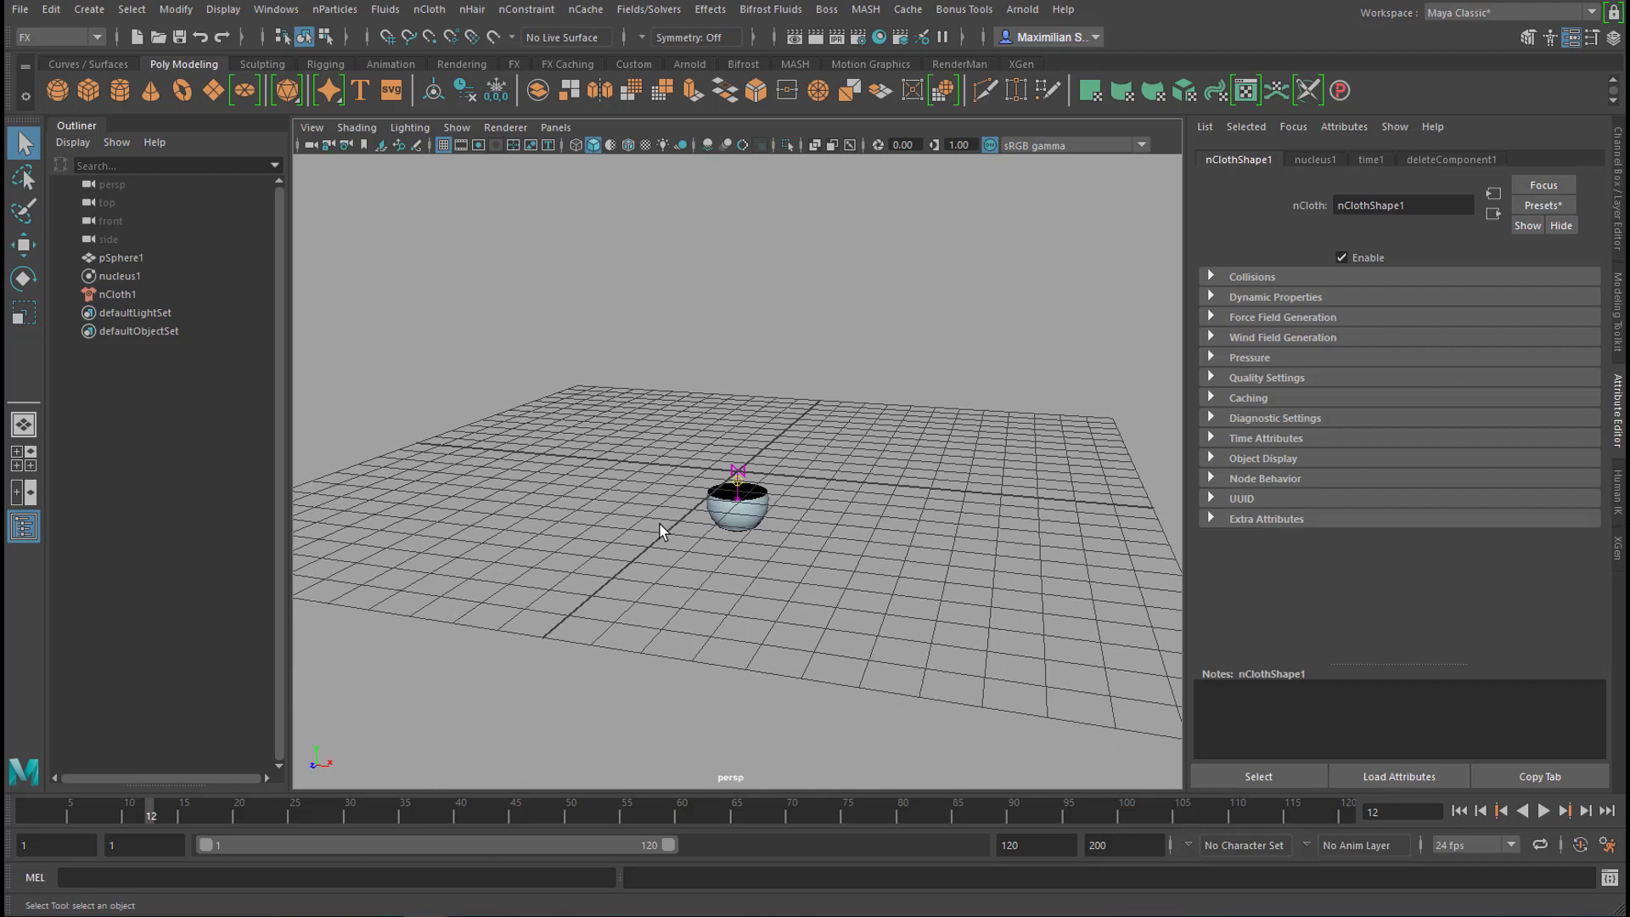
pyautogui.keyDown('alt'); pyautogui.moveTo(657, 528); pyautogui.dragTo(679, 371, button='middle'); pyautogui.keyUp('alt')
pyautogui.keyDown('alt'); pyautogui.moveTo(679, 371); pyautogui.dragTo(708, 425); pyautogui.keyUp('alt')
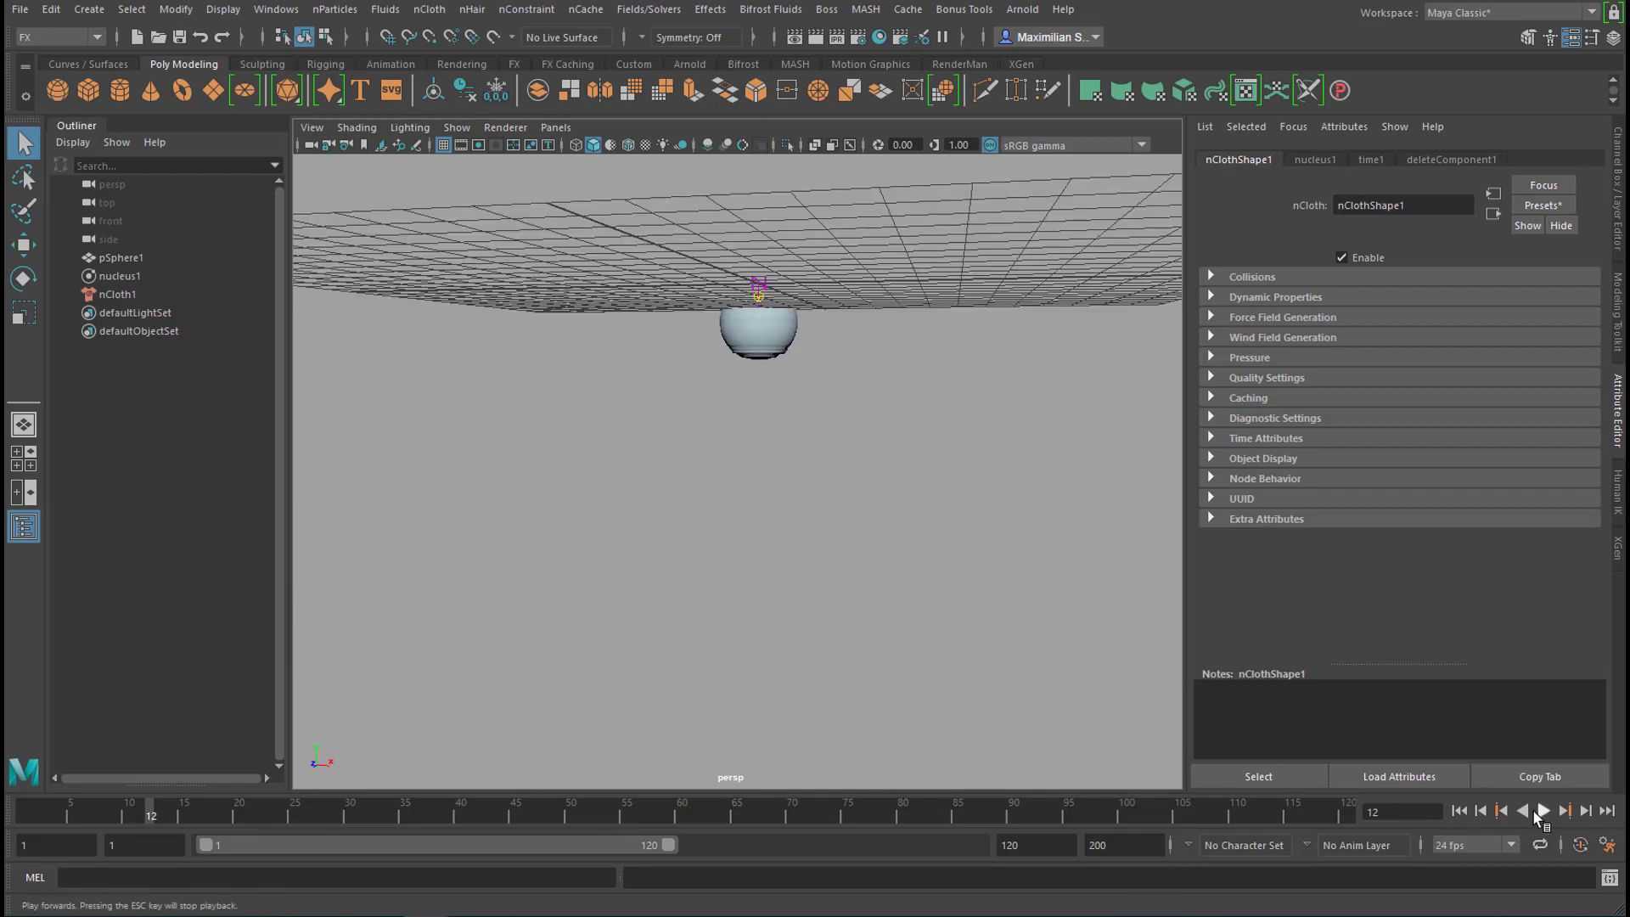
pyautogui.click(1544, 811)
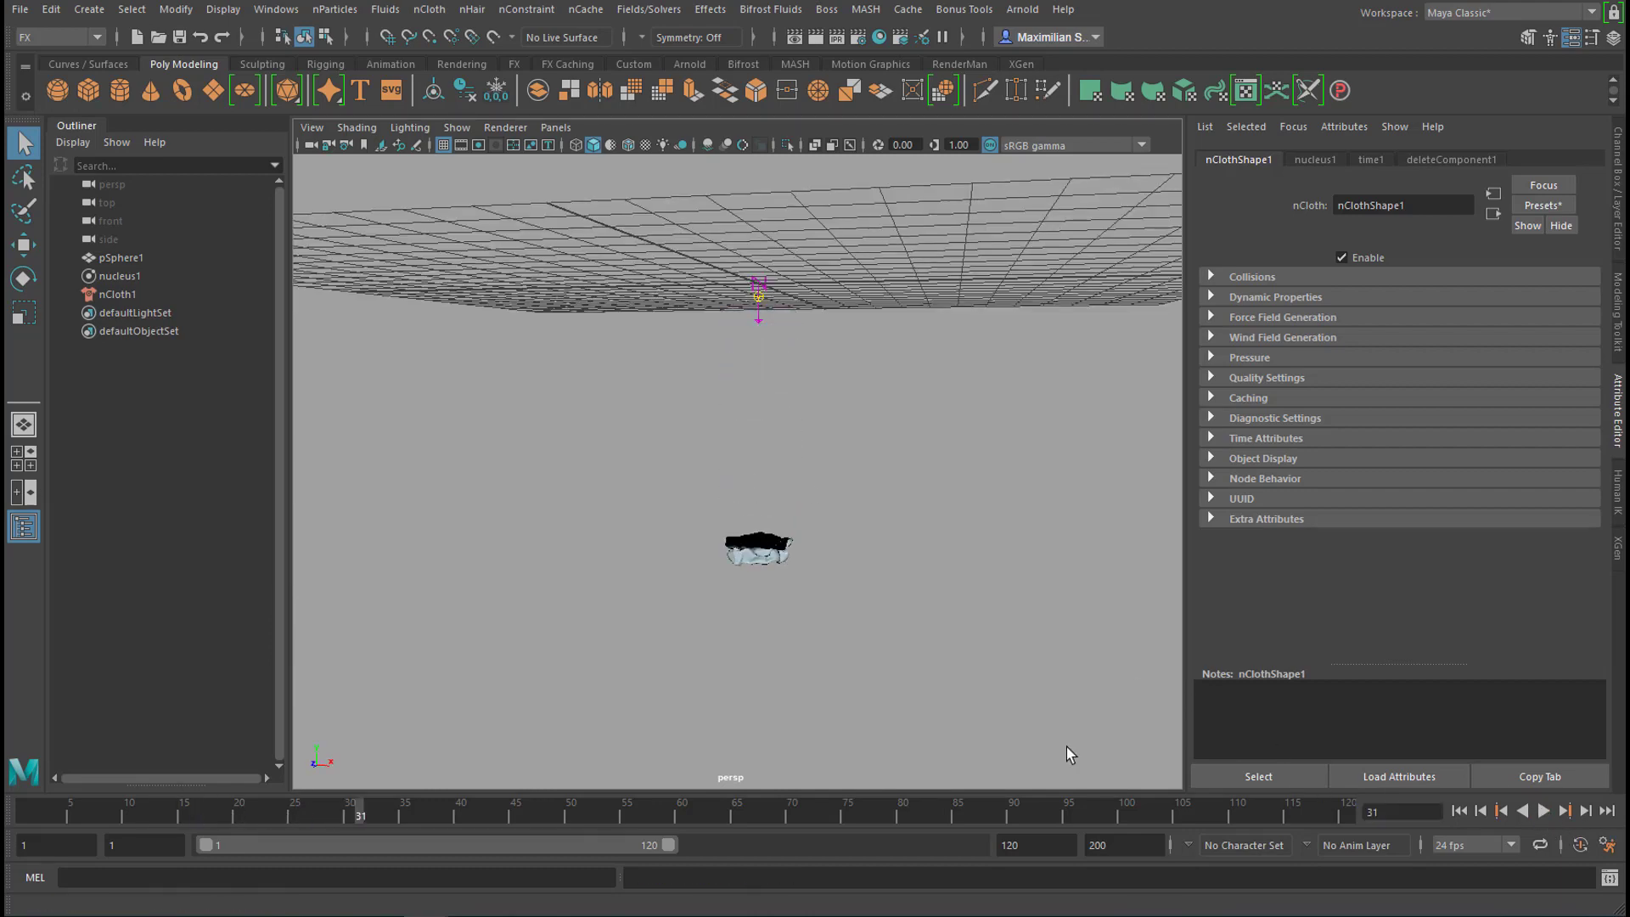
pyautogui.keyDown('alt'); pyautogui.moveTo(1067, 747); pyautogui.dragTo(862, 543); pyautogui.keyUp('alt')
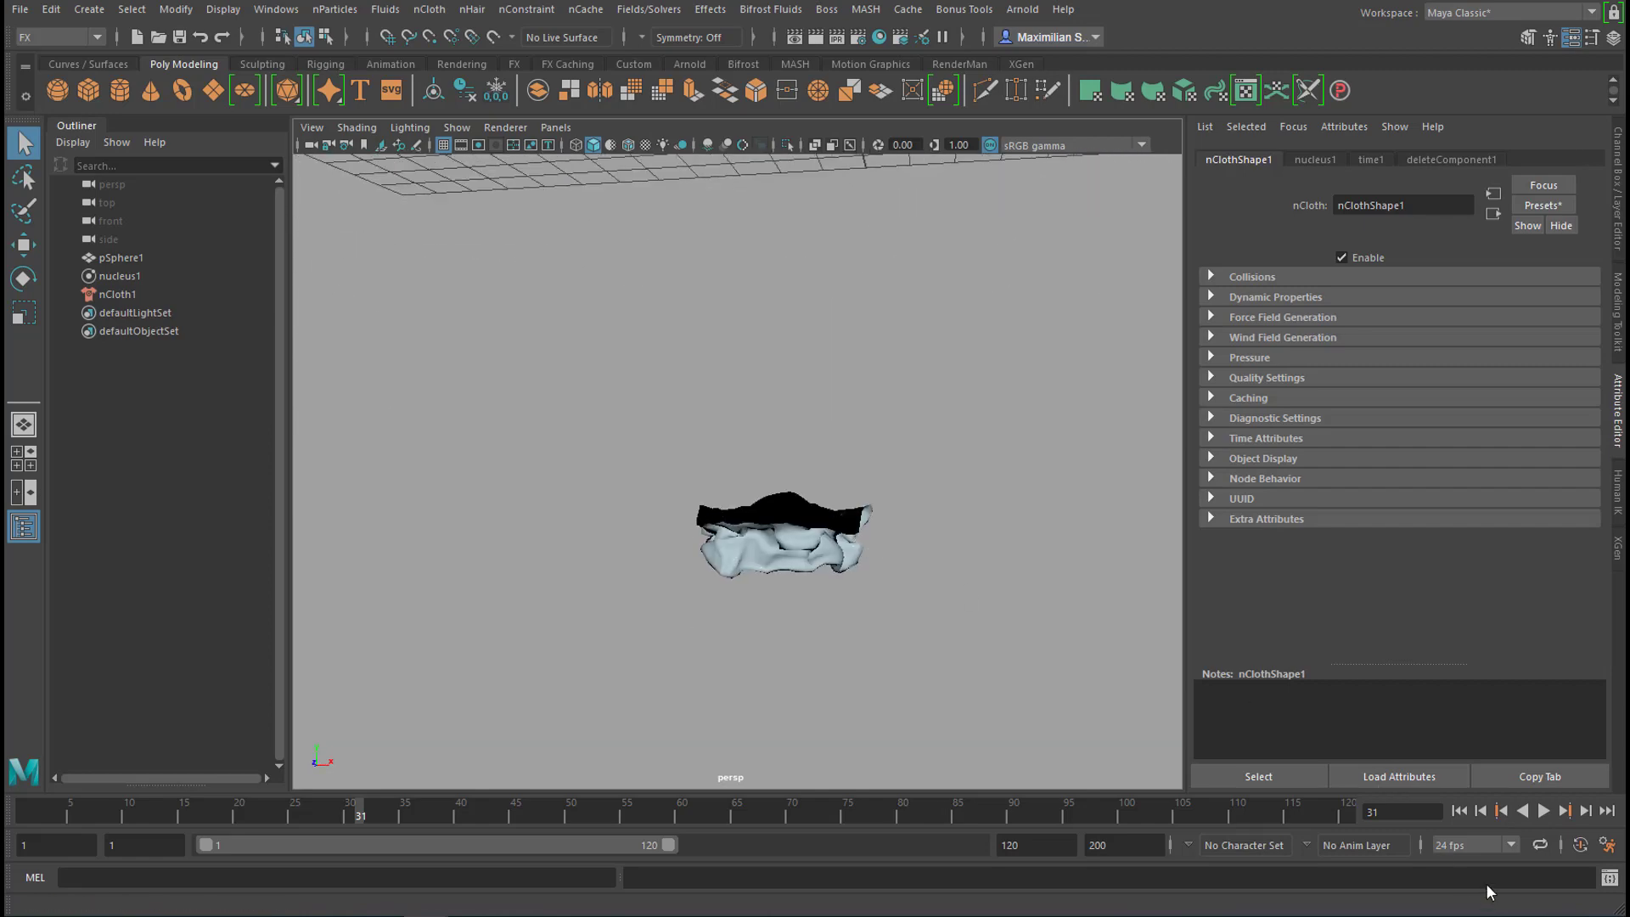
pyautogui.click(1466, 815)
pyautogui.keyDown('alt'); pyautogui.moveTo(648, 346); pyautogui.dragTo(850, 552, button='middle'); pyautogui.keyUp('alt')
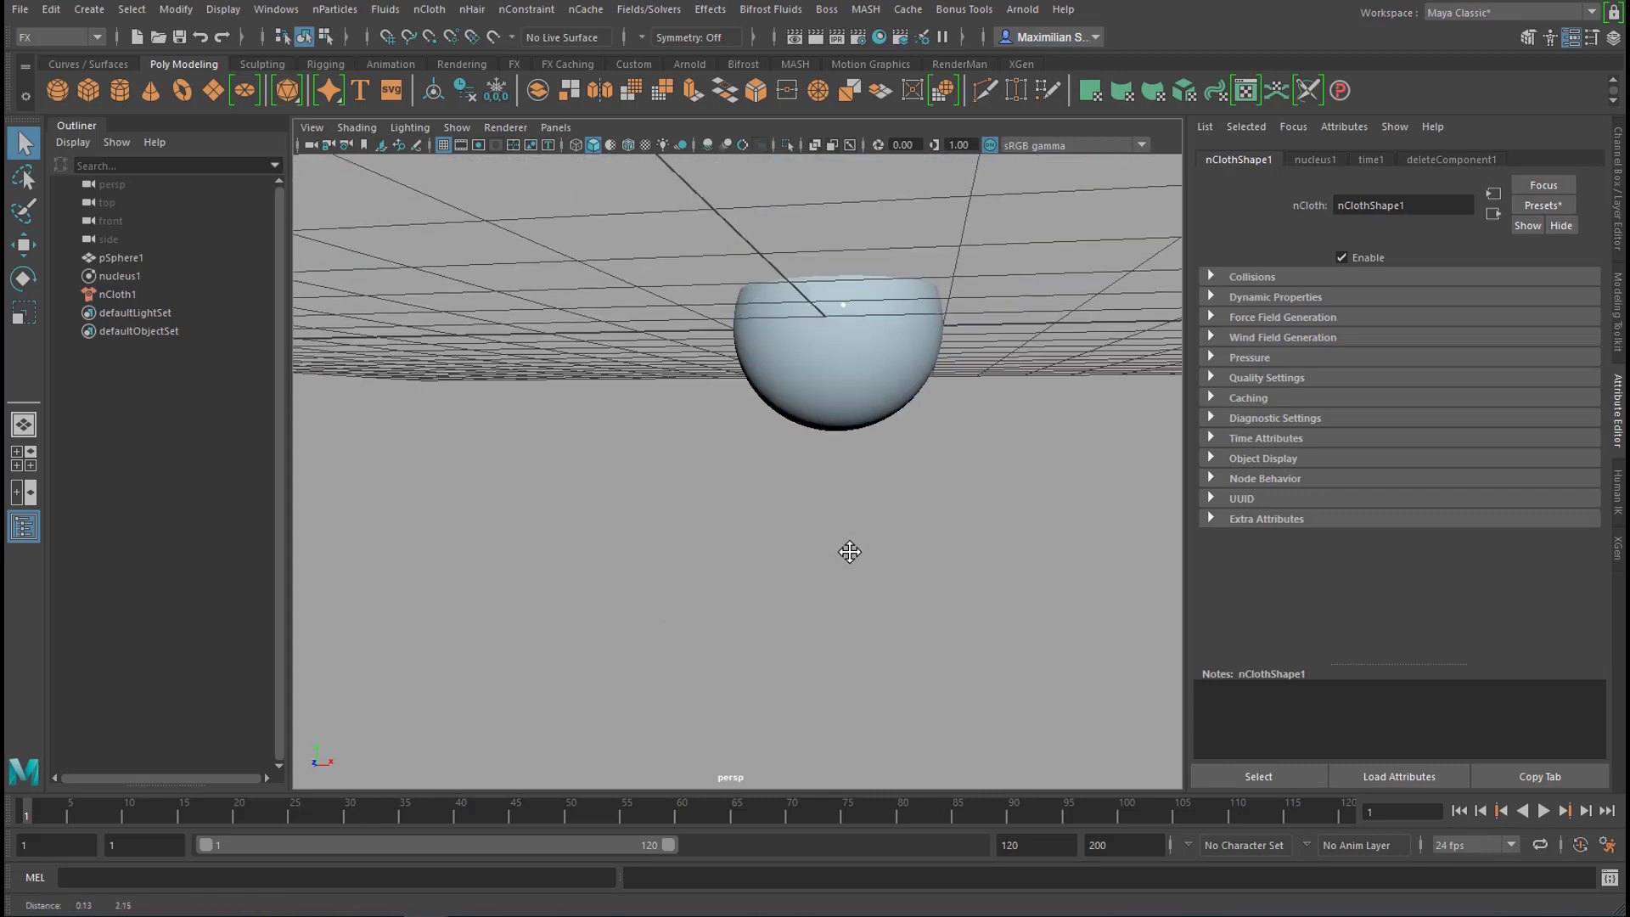
# - Set nucleus1 Gravity to 0.1 and play to check the bowl keeps its shape
pyautogui.keyDown('alt'); pyautogui.moveTo(850, 552); pyautogui.dragTo(830, 554); pyautogui.keyUp('alt')
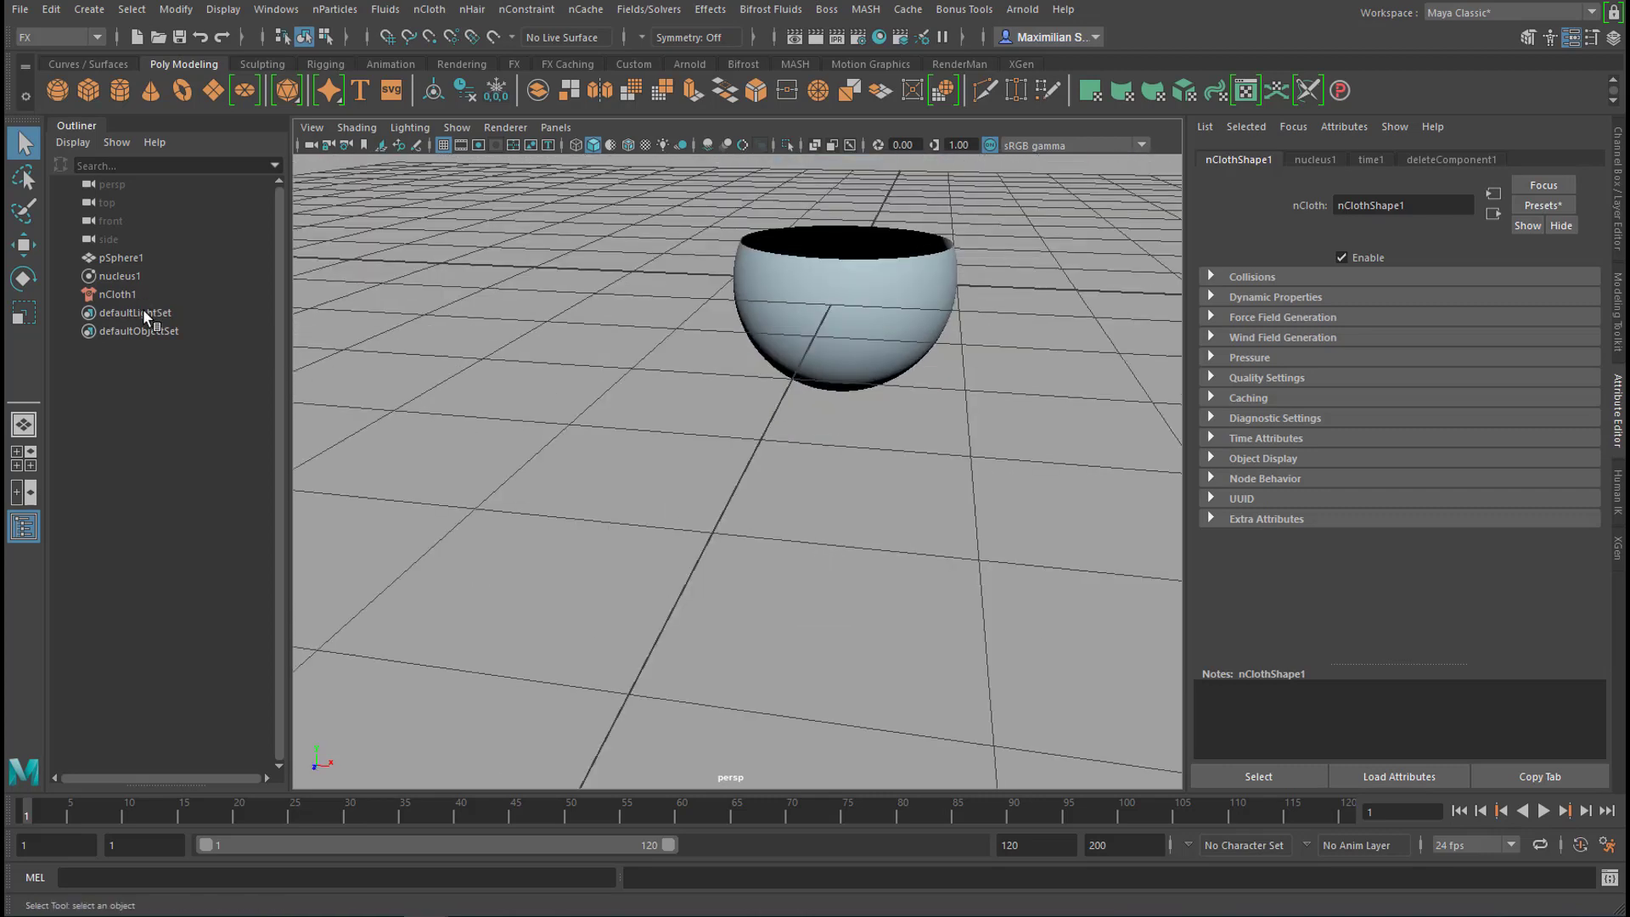
pyautogui.click(119, 275)
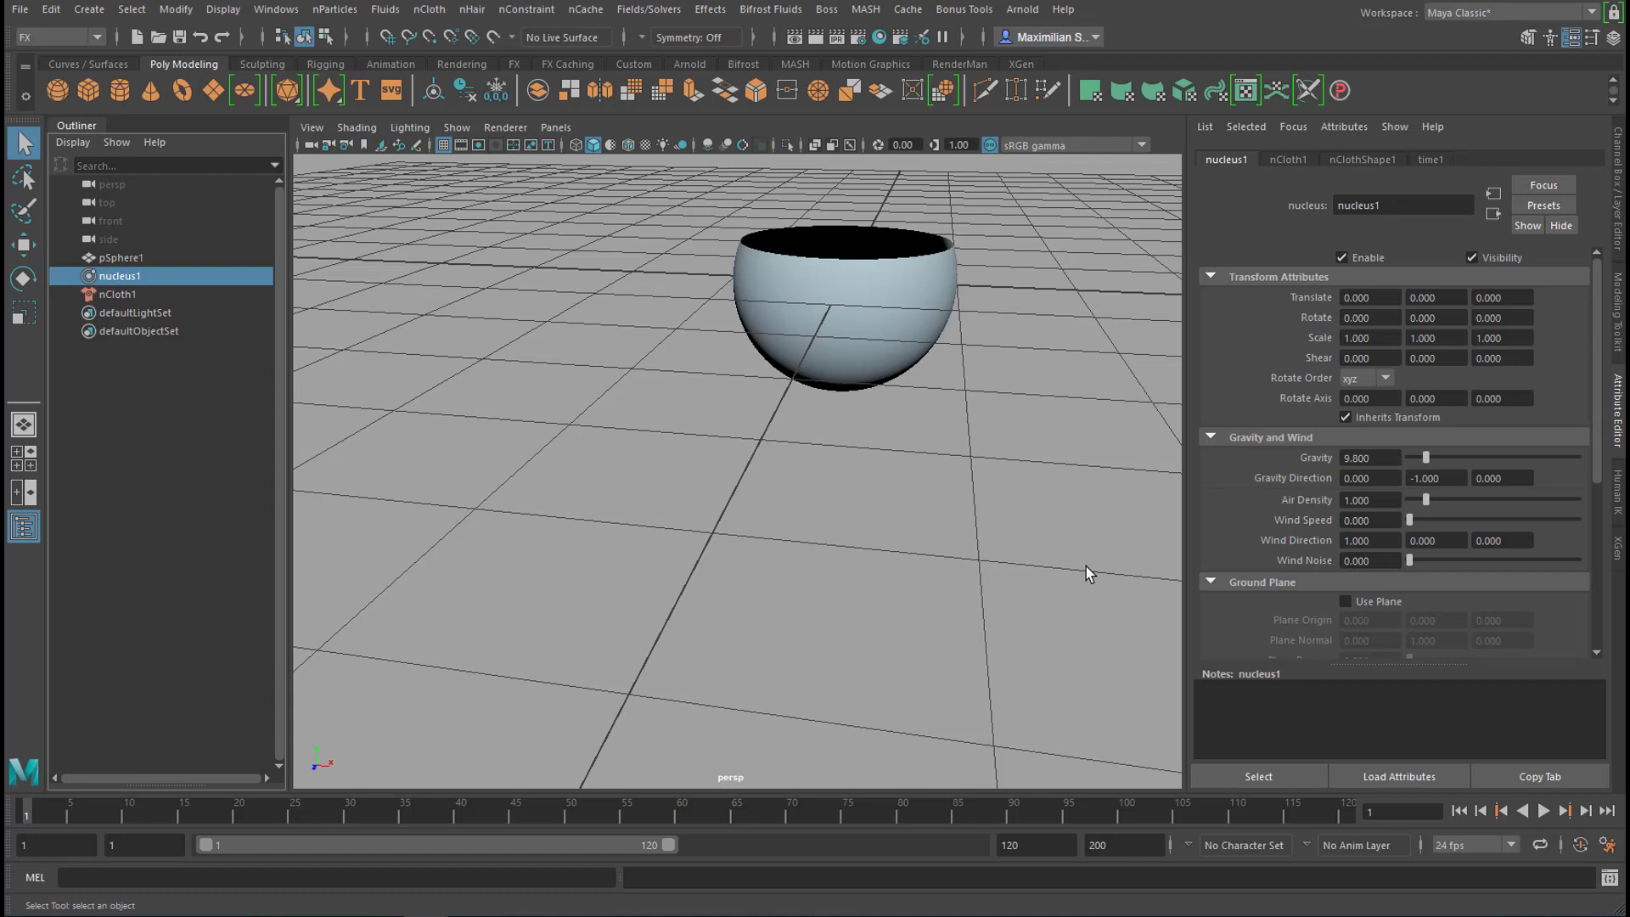
pyautogui.moveTo(1385, 456); pyautogui.dragTo(1284, 458)
pyautogui.write('0.1')
pyautogui.press('Return')
pyautogui.click(1543, 811)
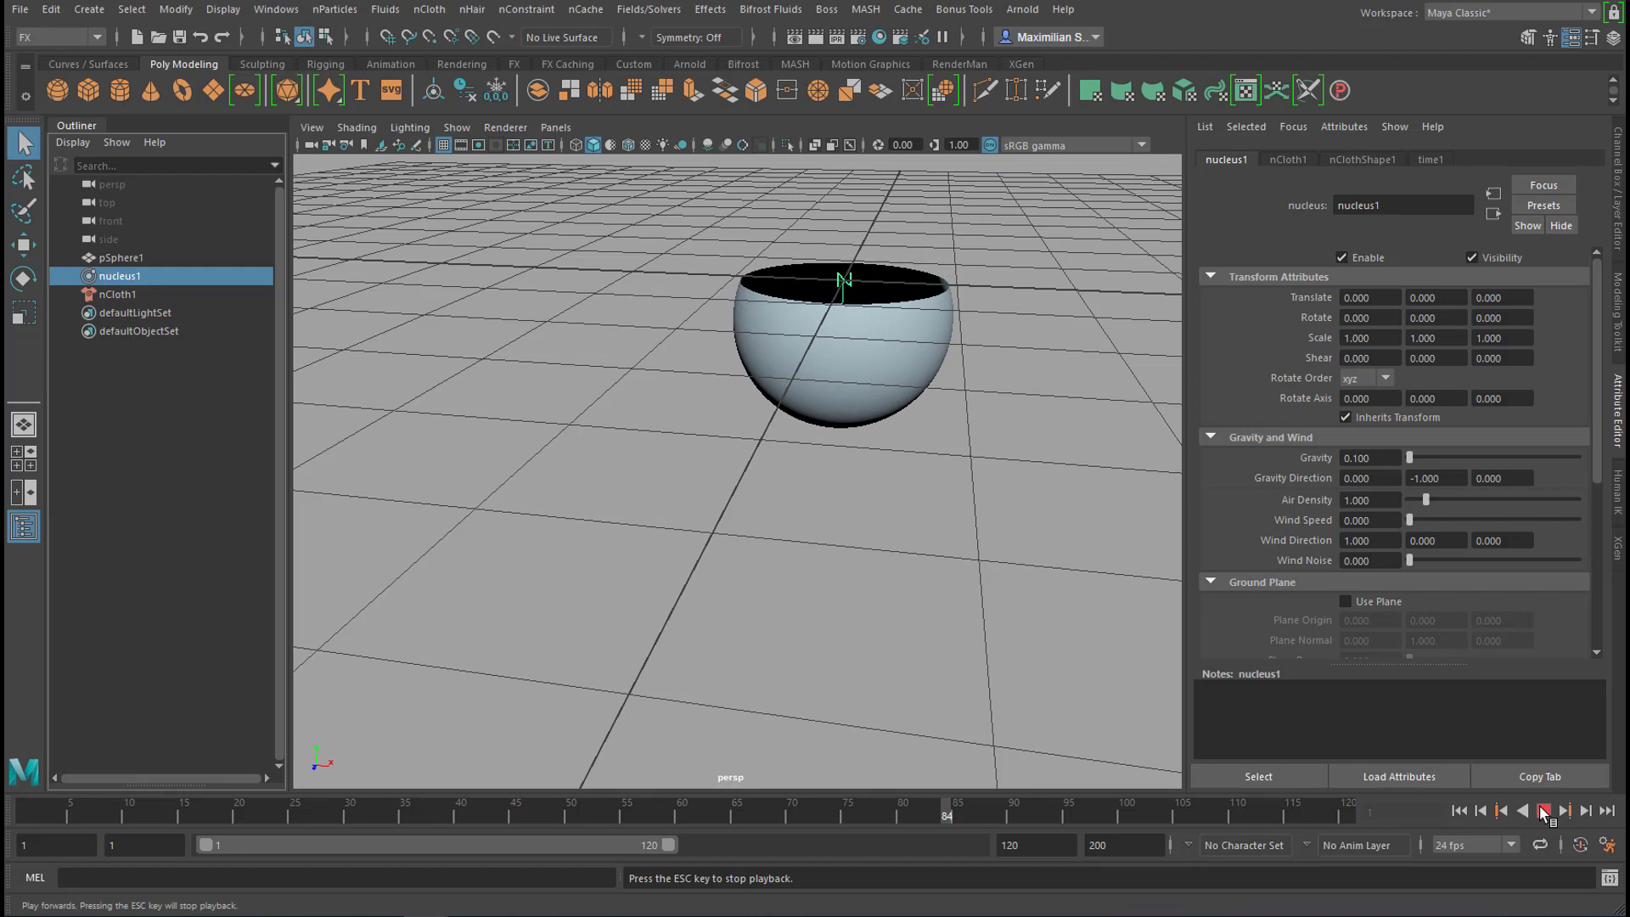
pyautogui.click(1543, 811)
# - Extend the animation end time to frame 600
pyautogui.doubleClick(1011, 845)
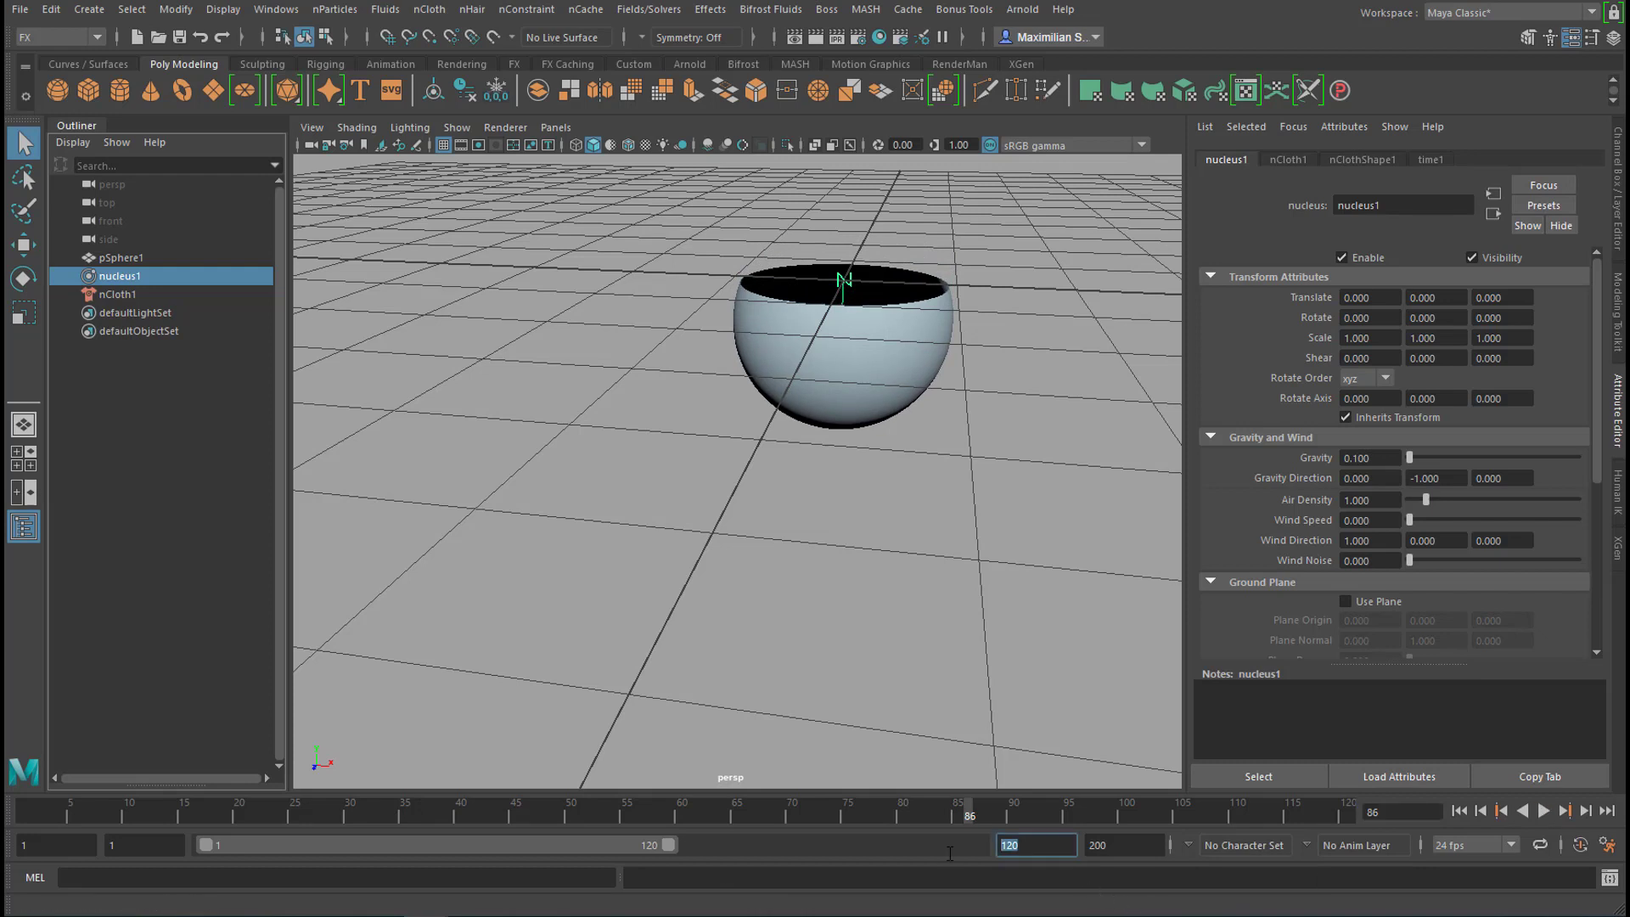
pyautogui.write('600')
pyautogui.press('Return')
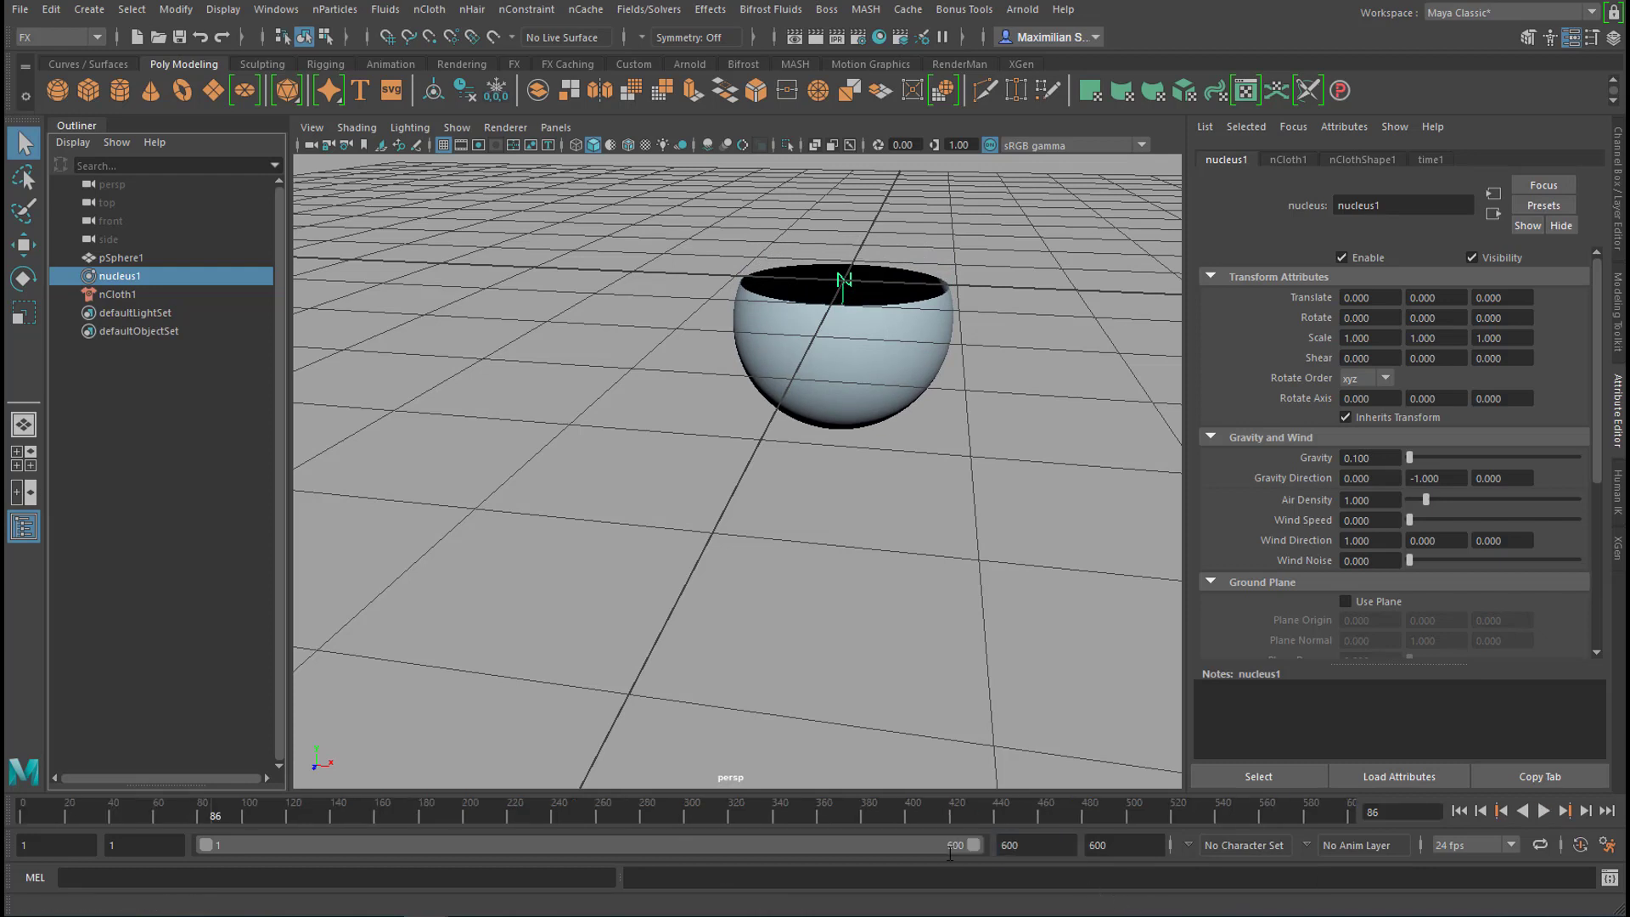
# - In side view, marquee-select the top row of rim vertices, then return to perspective view
pyautogui.click(849, 350)
pyautogui.press('space')
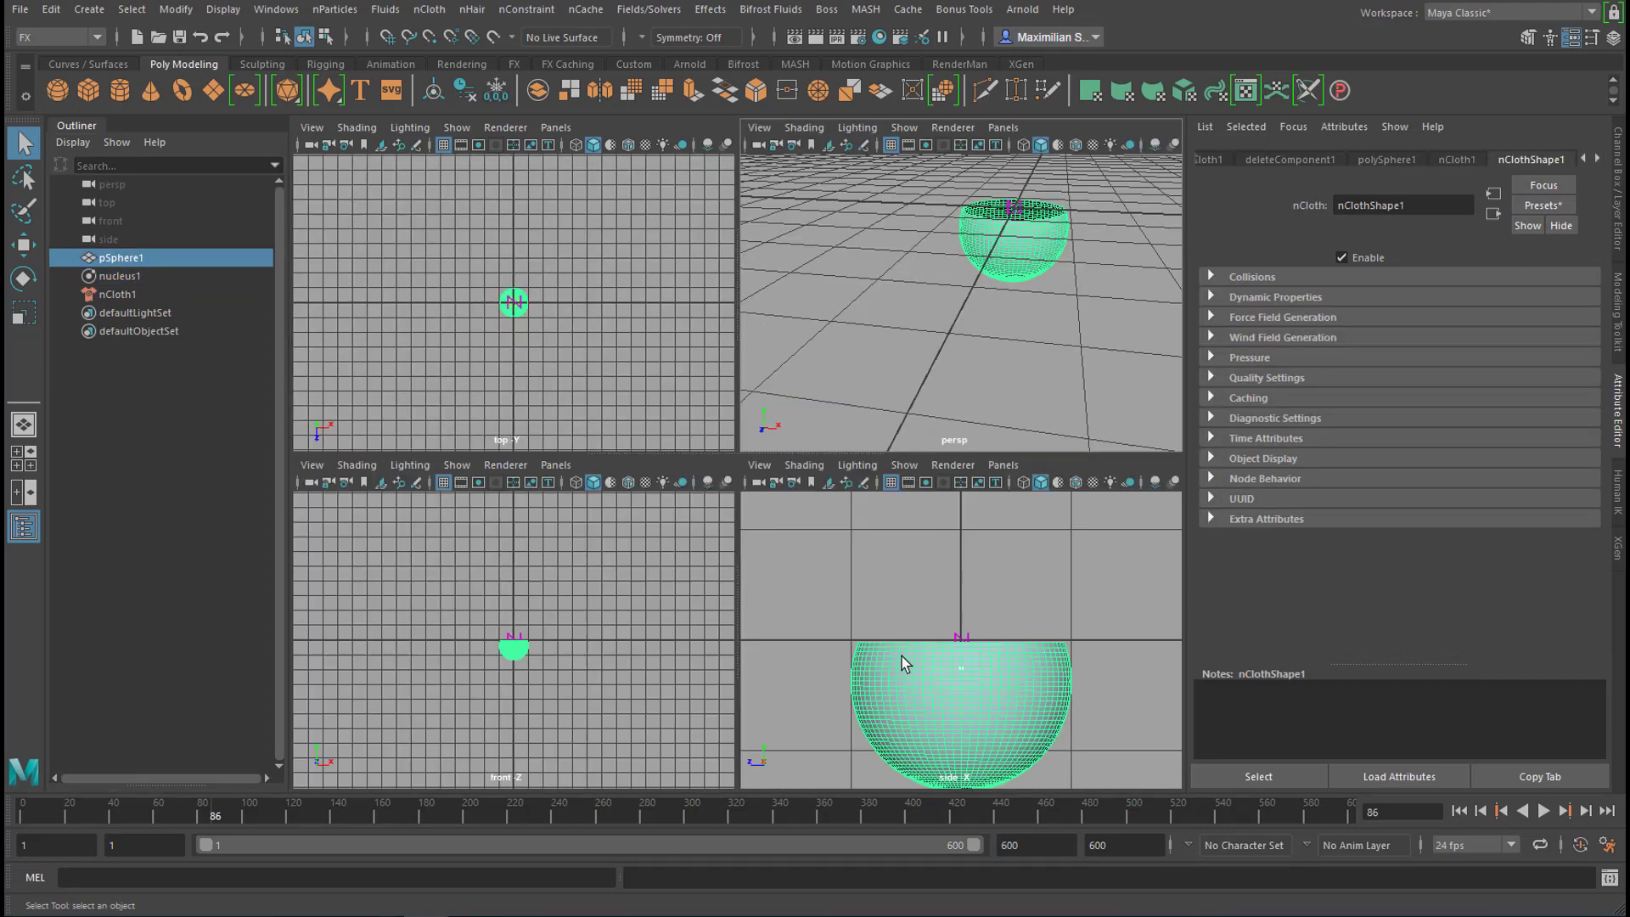
pyautogui.press('space')
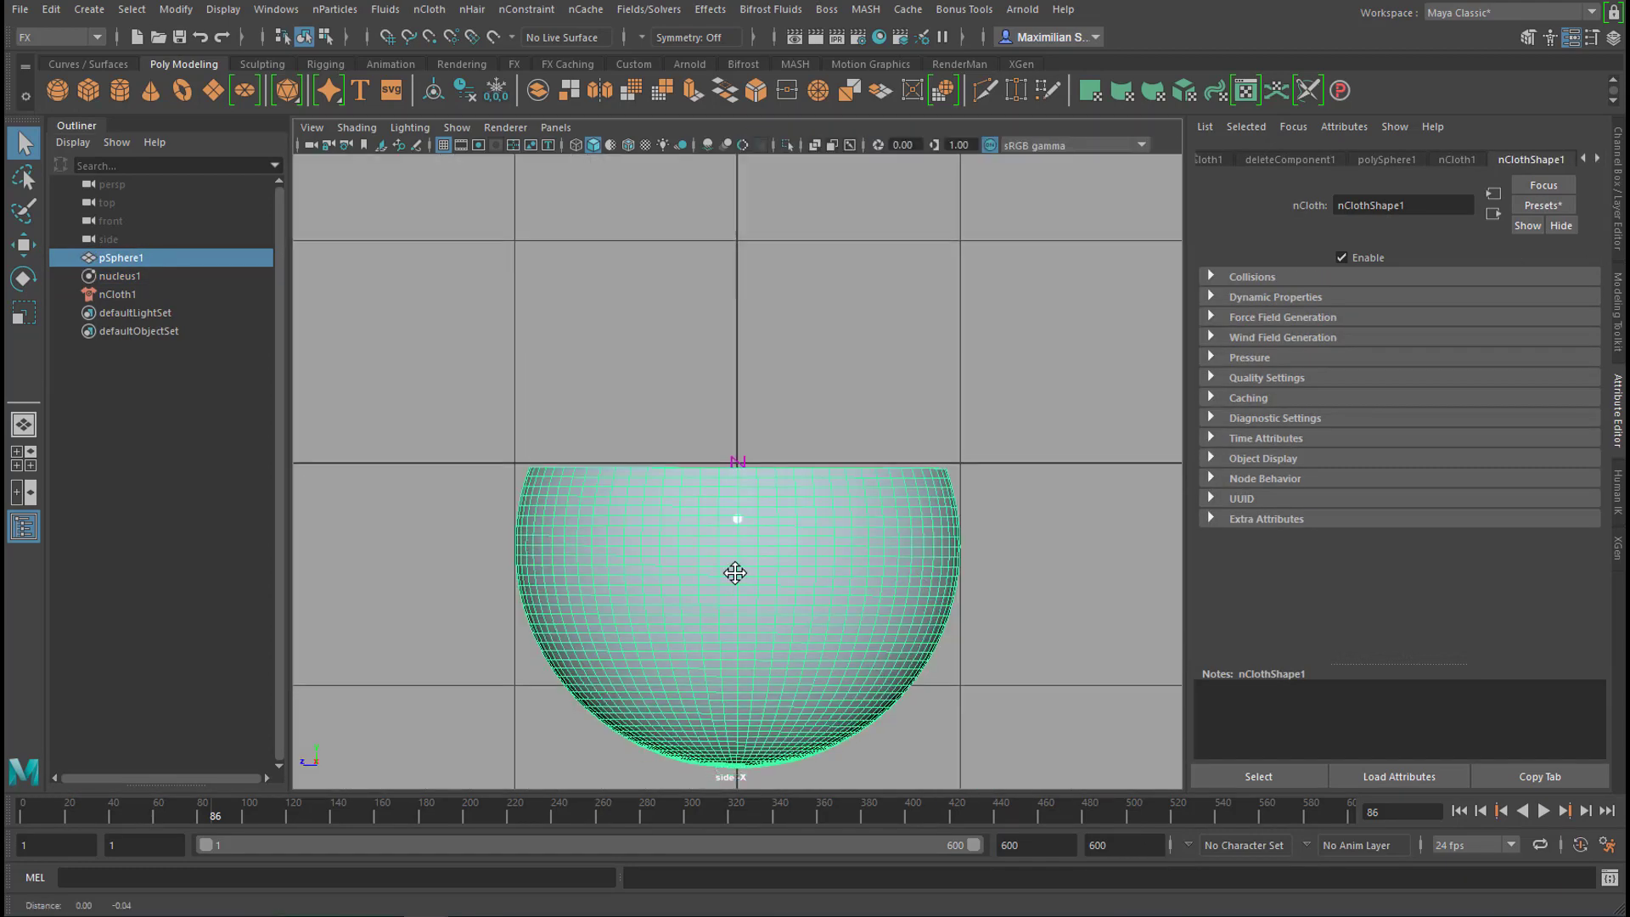
pyautogui.keyDown('alt'); pyautogui.moveTo(736, 571); pyautogui.dragTo(711, 436, button='middle'); pyautogui.keyUp('alt')
pyautogui.moveTo(666, 367); pyautogui.dragTo(502, 333, button='right')
pyautogui.moveTo(505, 328); pyautogui.dragTo(786, 516)
pyautogui.press('space')
pyautogui.press('space')
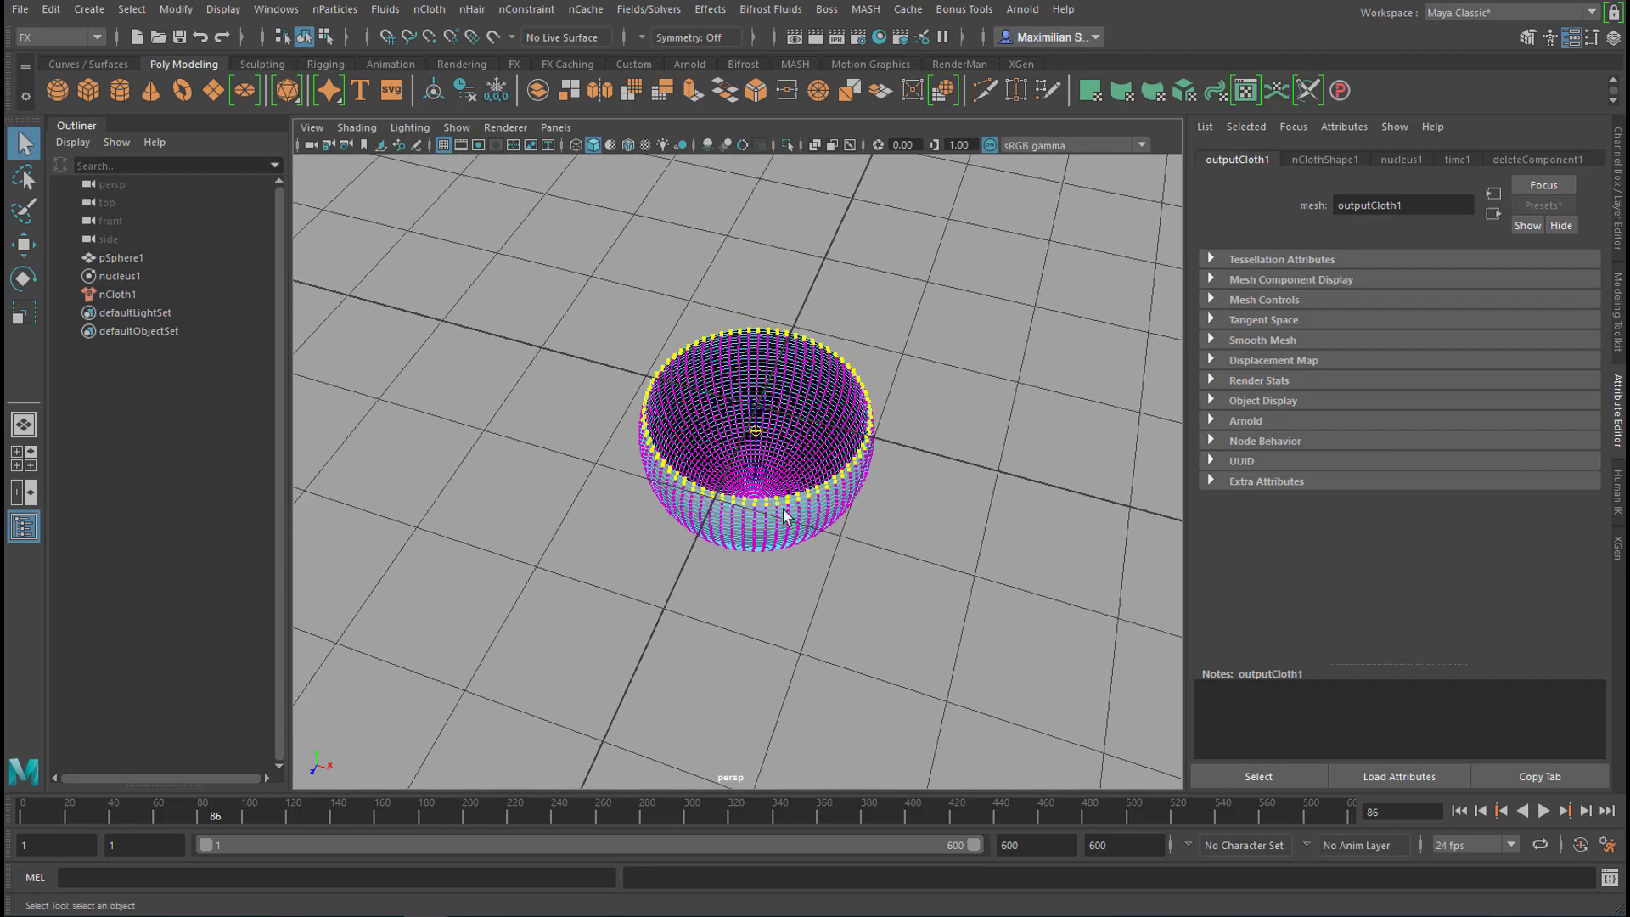
pyautogui.click(570, 90)
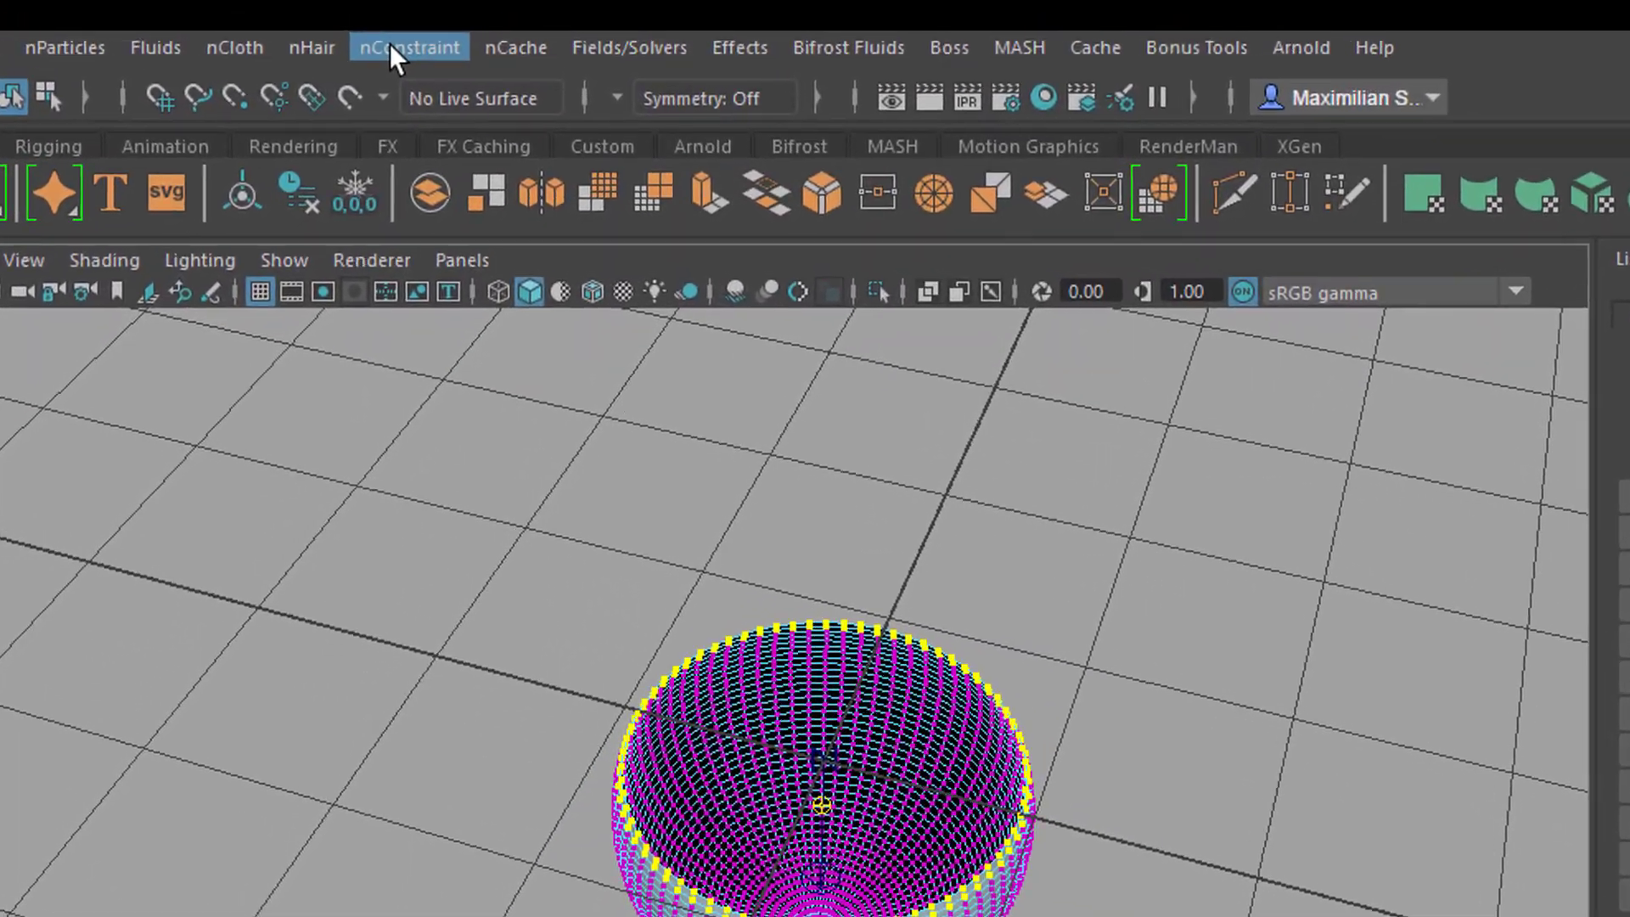
# - Add an nConstraint Component constraint to the rim vertices and set its method to Weld
pyautogui.click(395, 48)
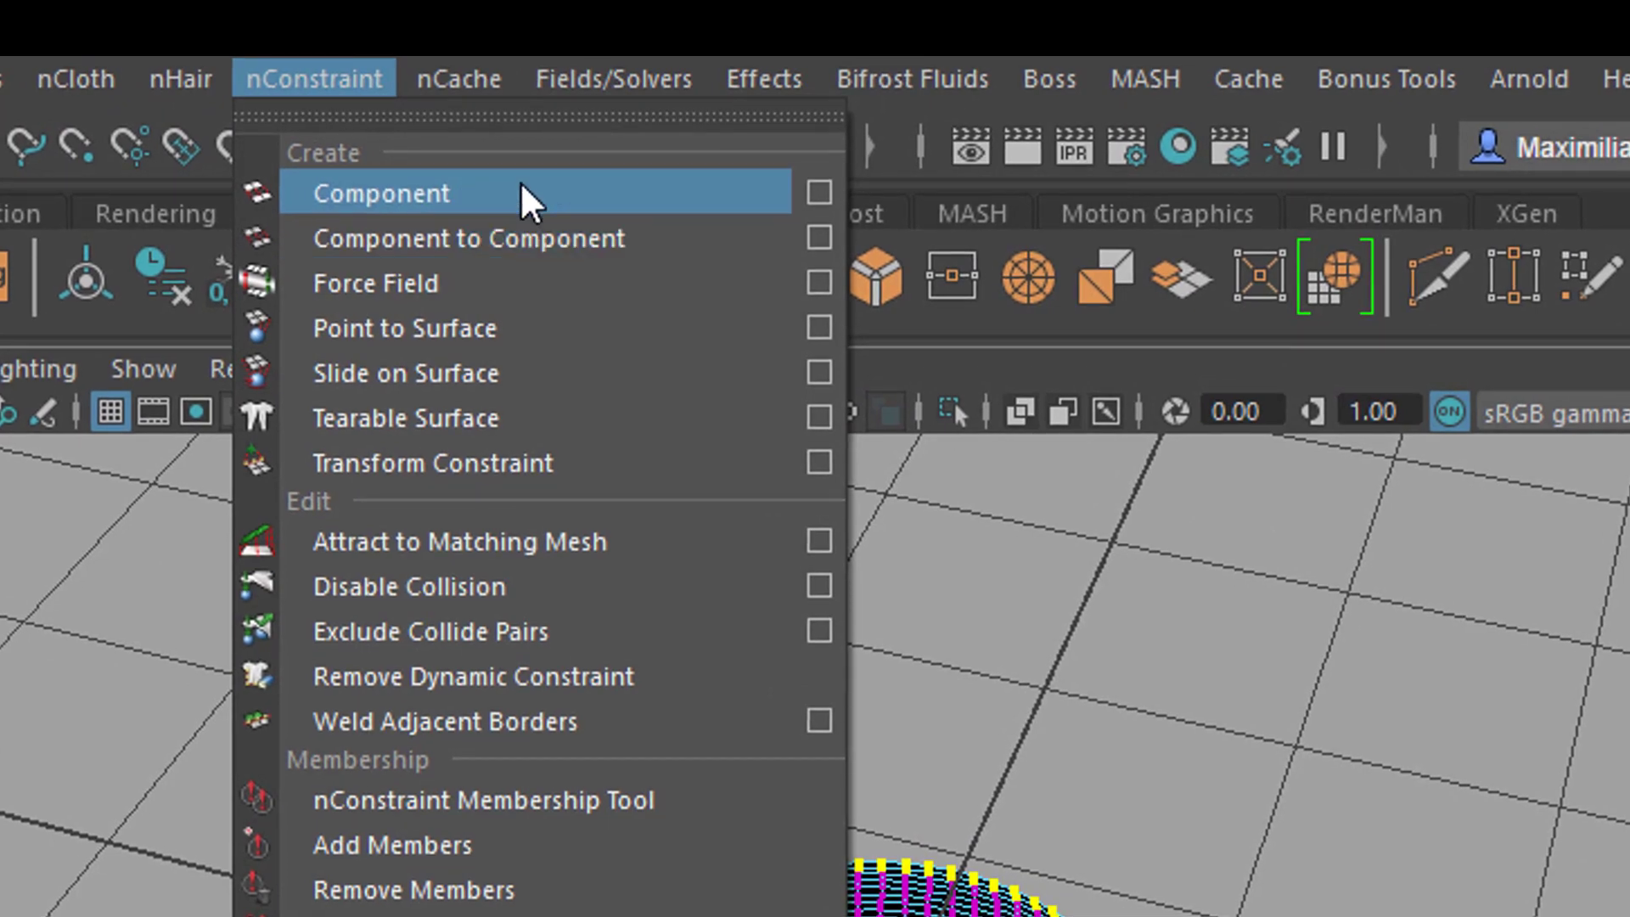
pyautogui.click(526, 195)
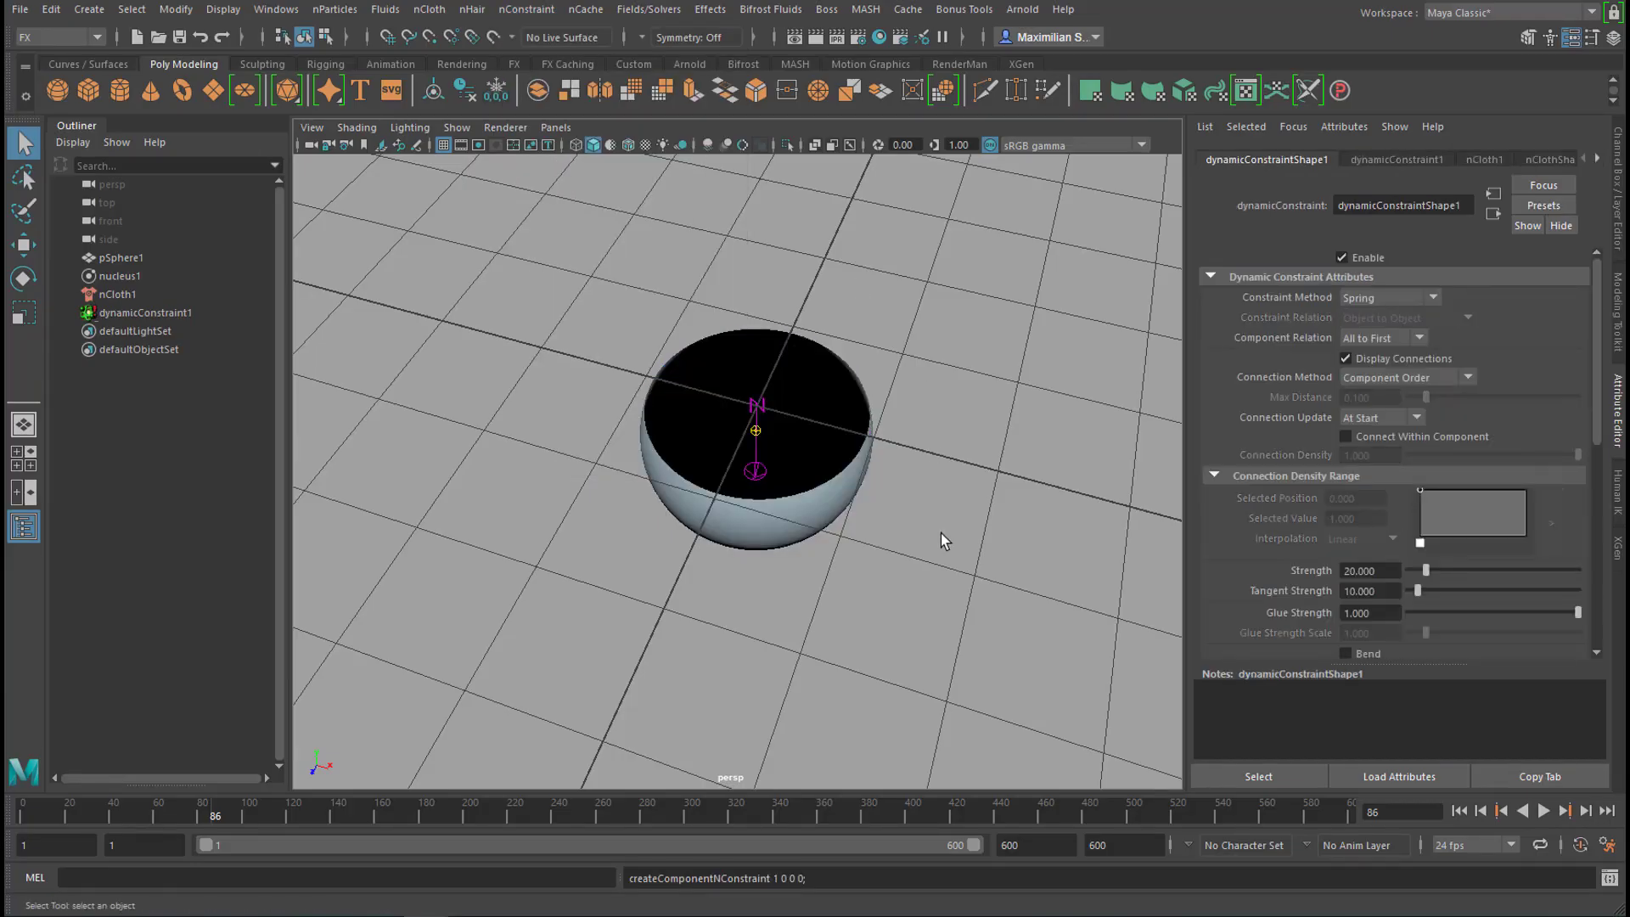
pyautogui.keyDown('alt'); pyautogui.moveTo(939, 626); pyautogui.dragTo(1036, 648); pyautogui.keyUp('alt')
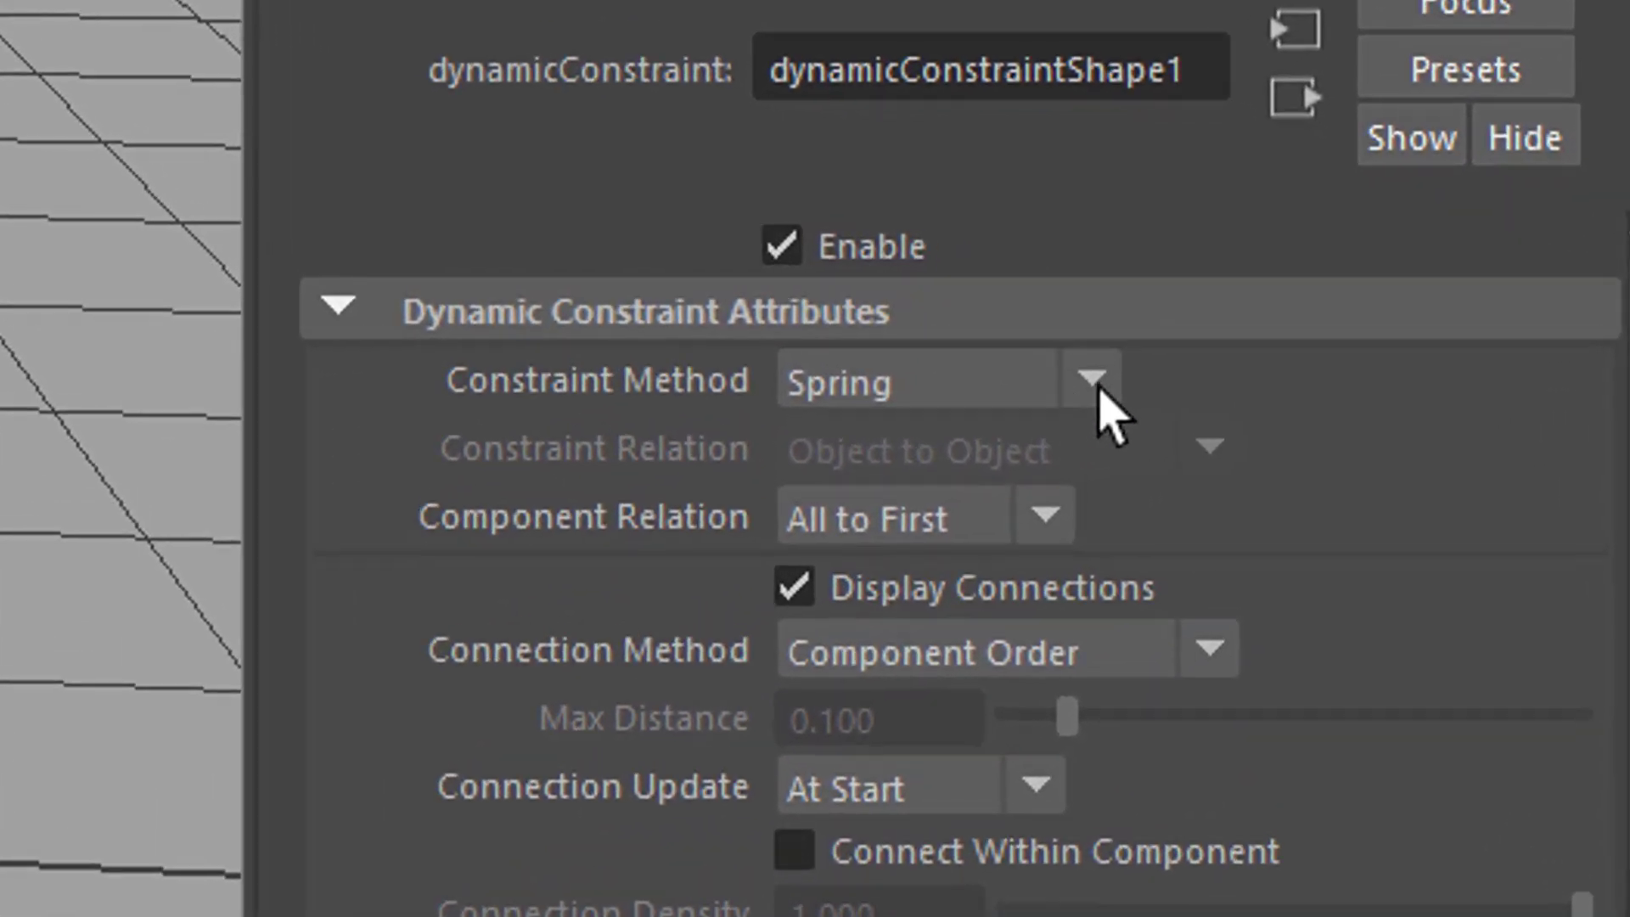
pyautogui.click(1070, 389)
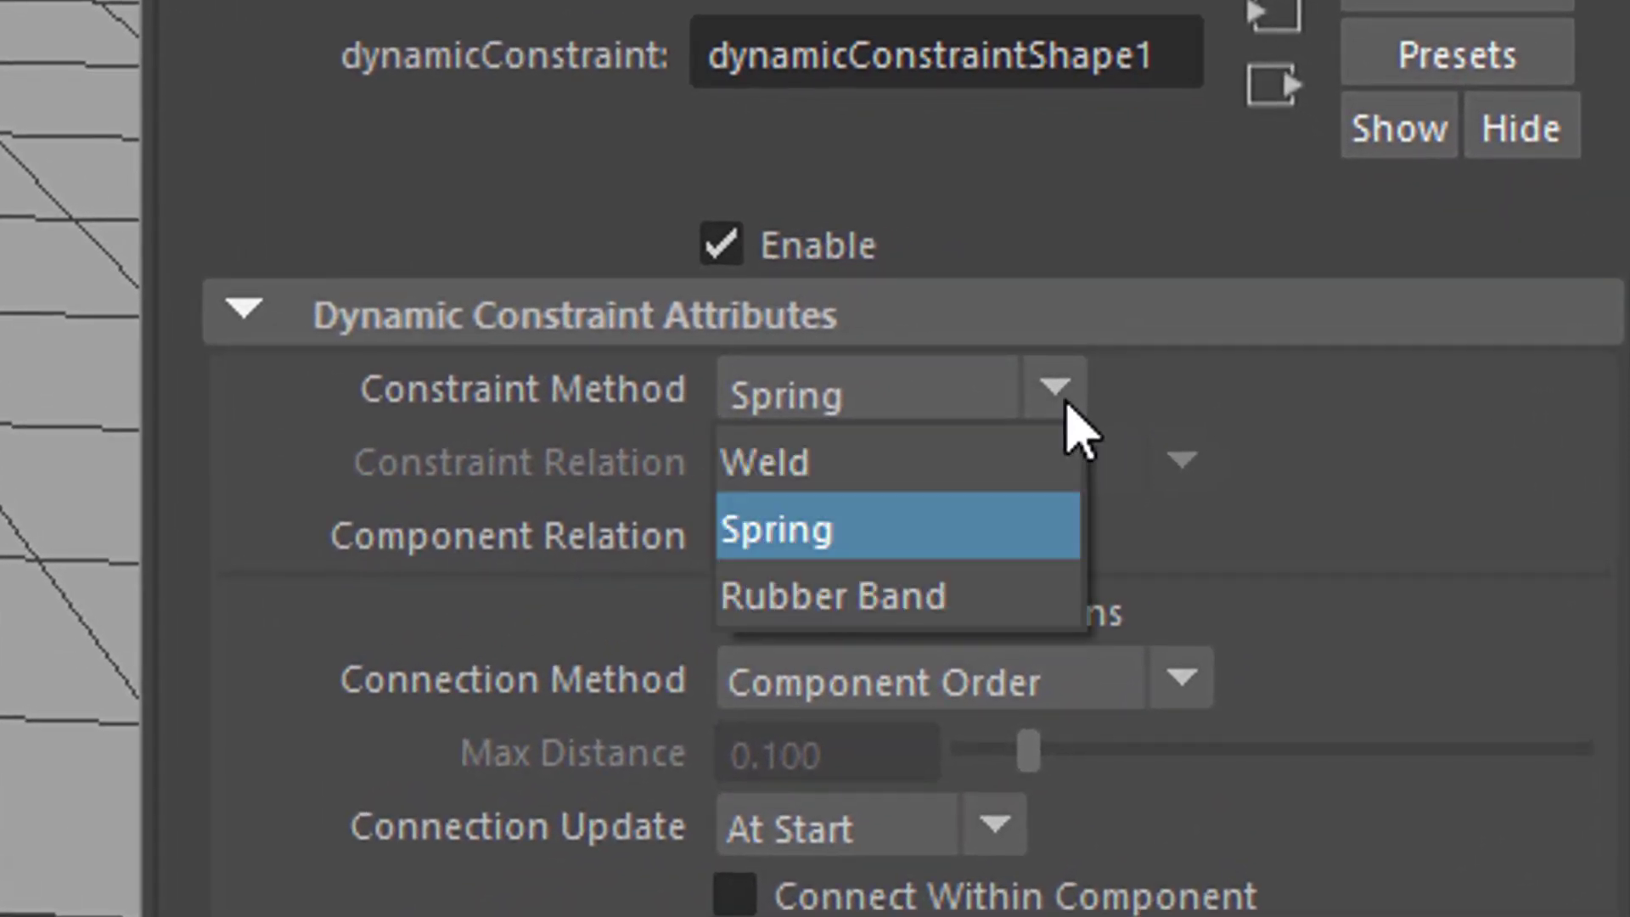
pyautogui.click(876, 463)
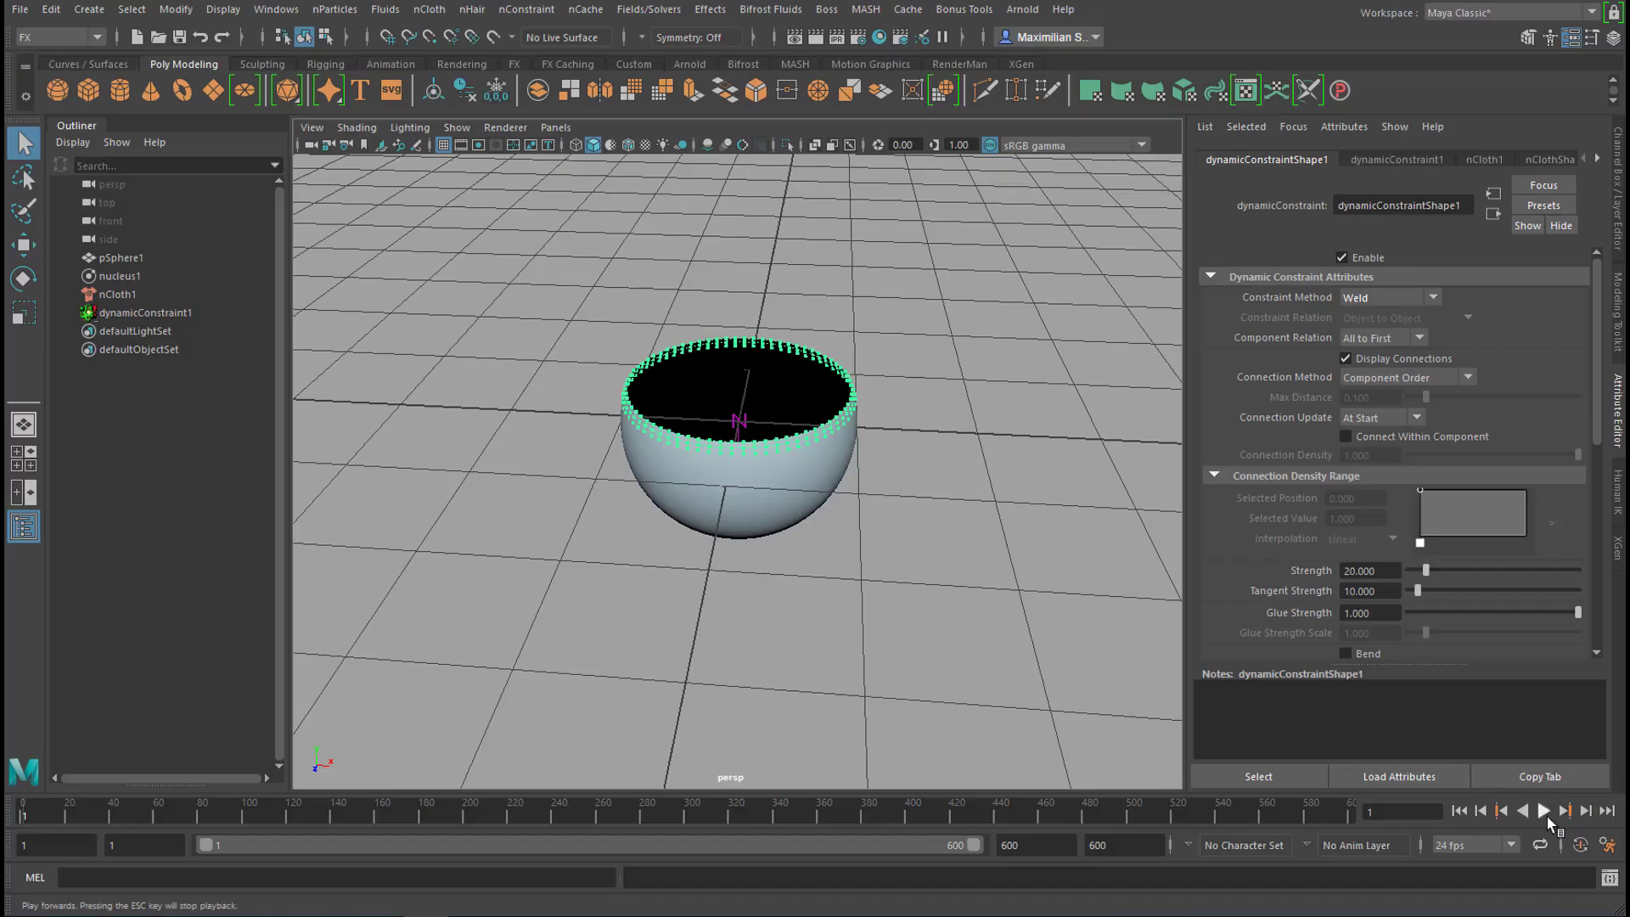
# - Play the welded simulation, then reduce the constraint Strength from 20 to 5
pyautogui.click(1546, 815)
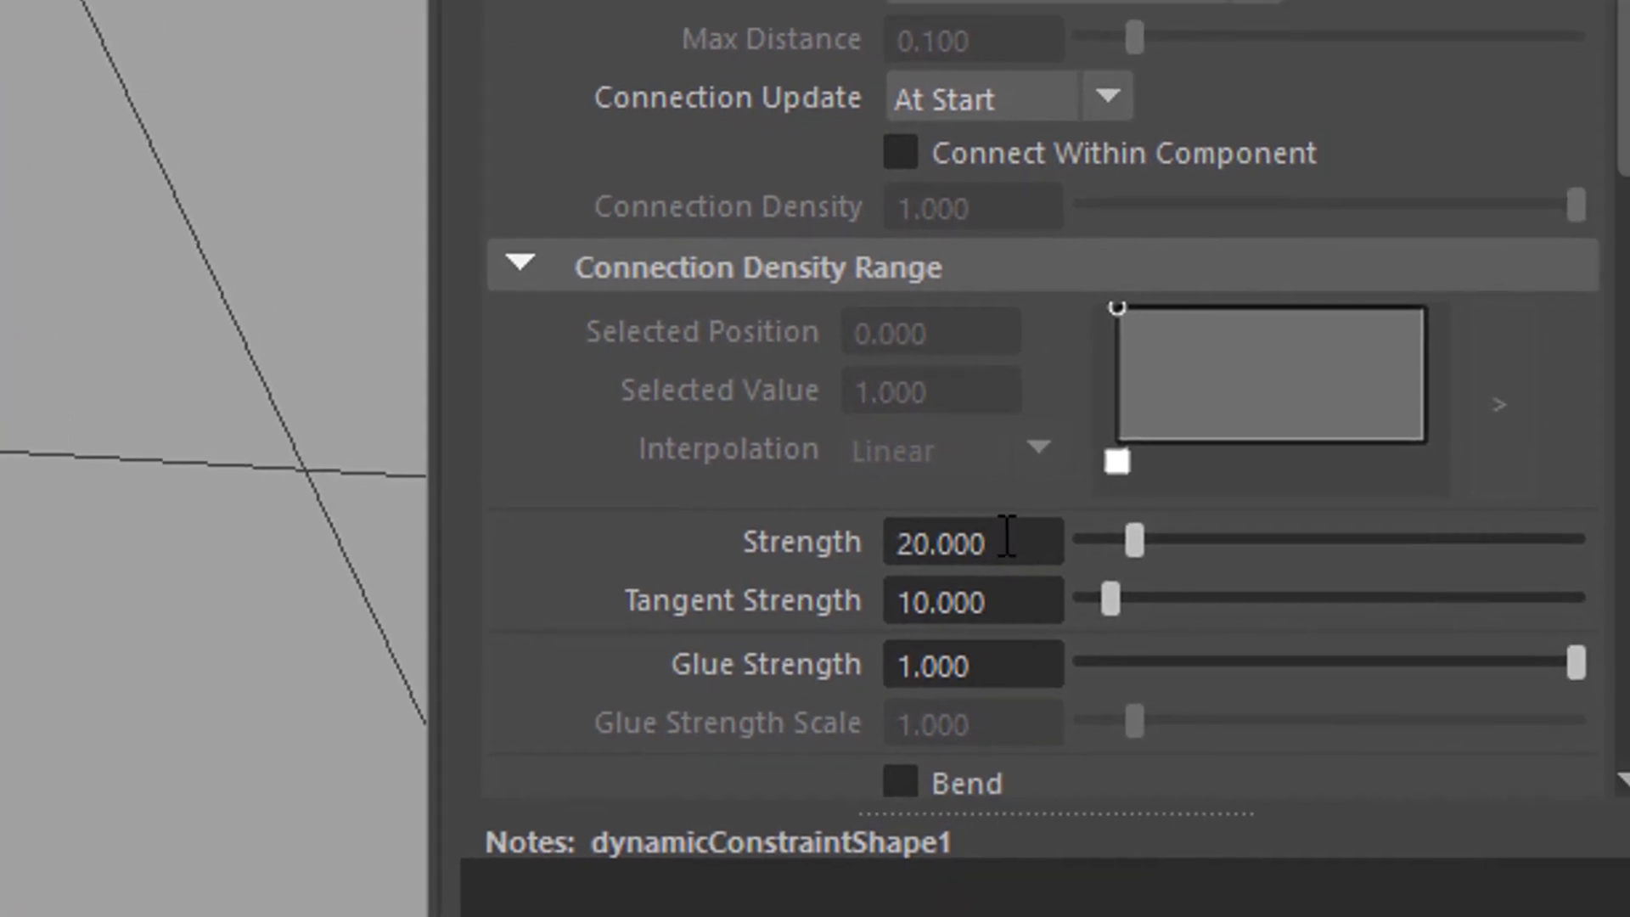
pyautogui.moveTo(1215, 567); pyautogui.dragTo(976, 604)
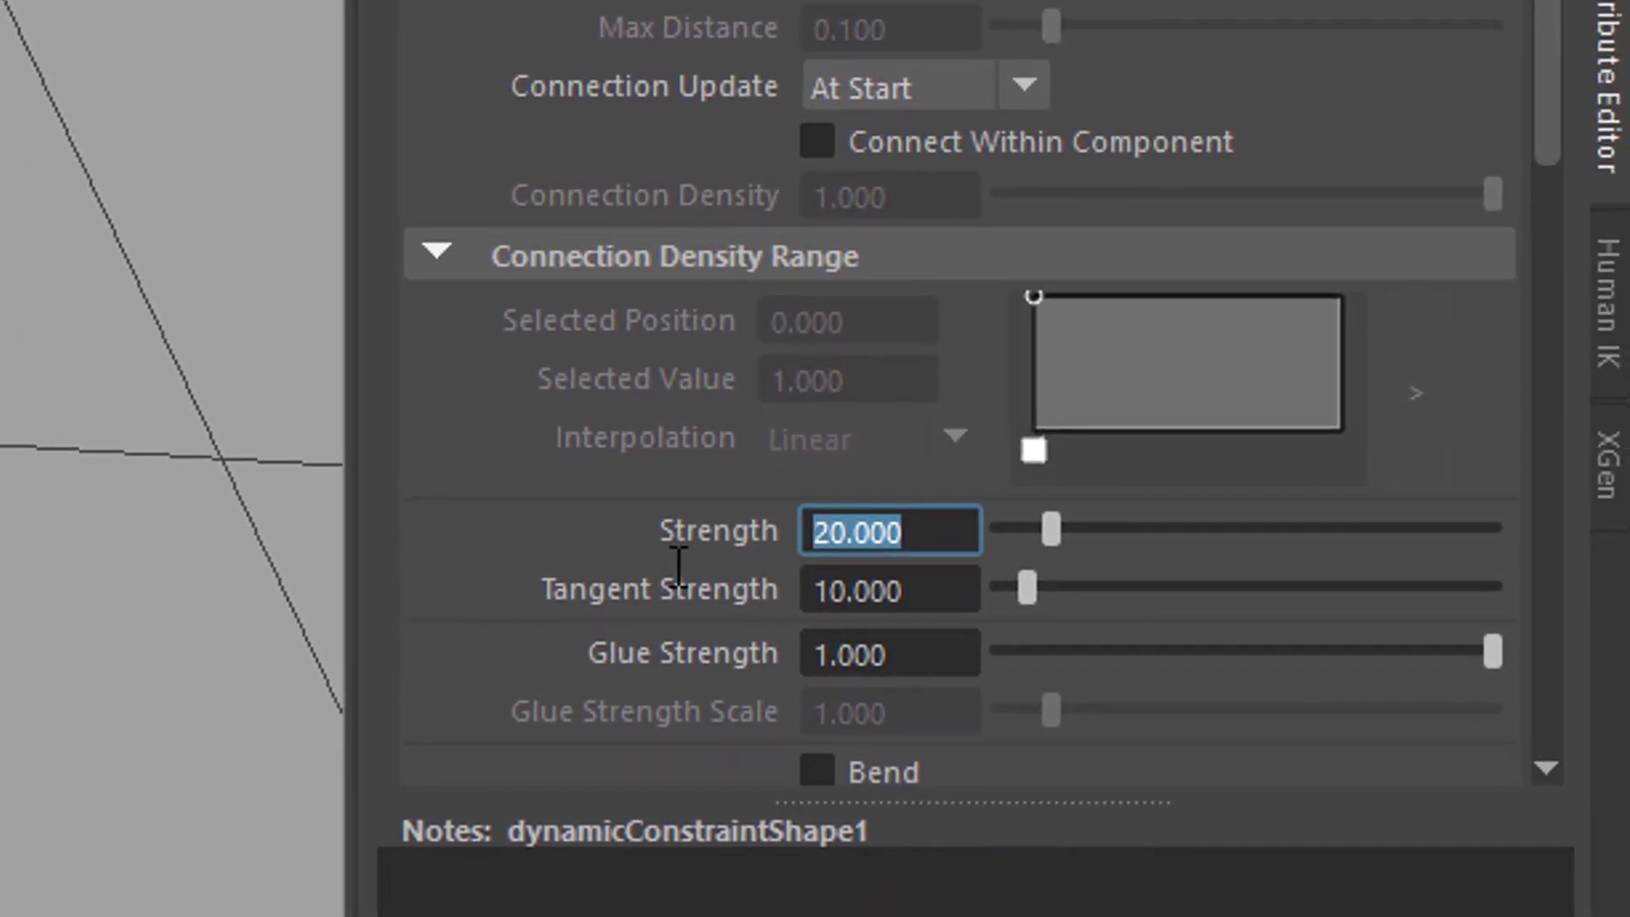
pyautogui.write('5')
pyautogui.press('Return')
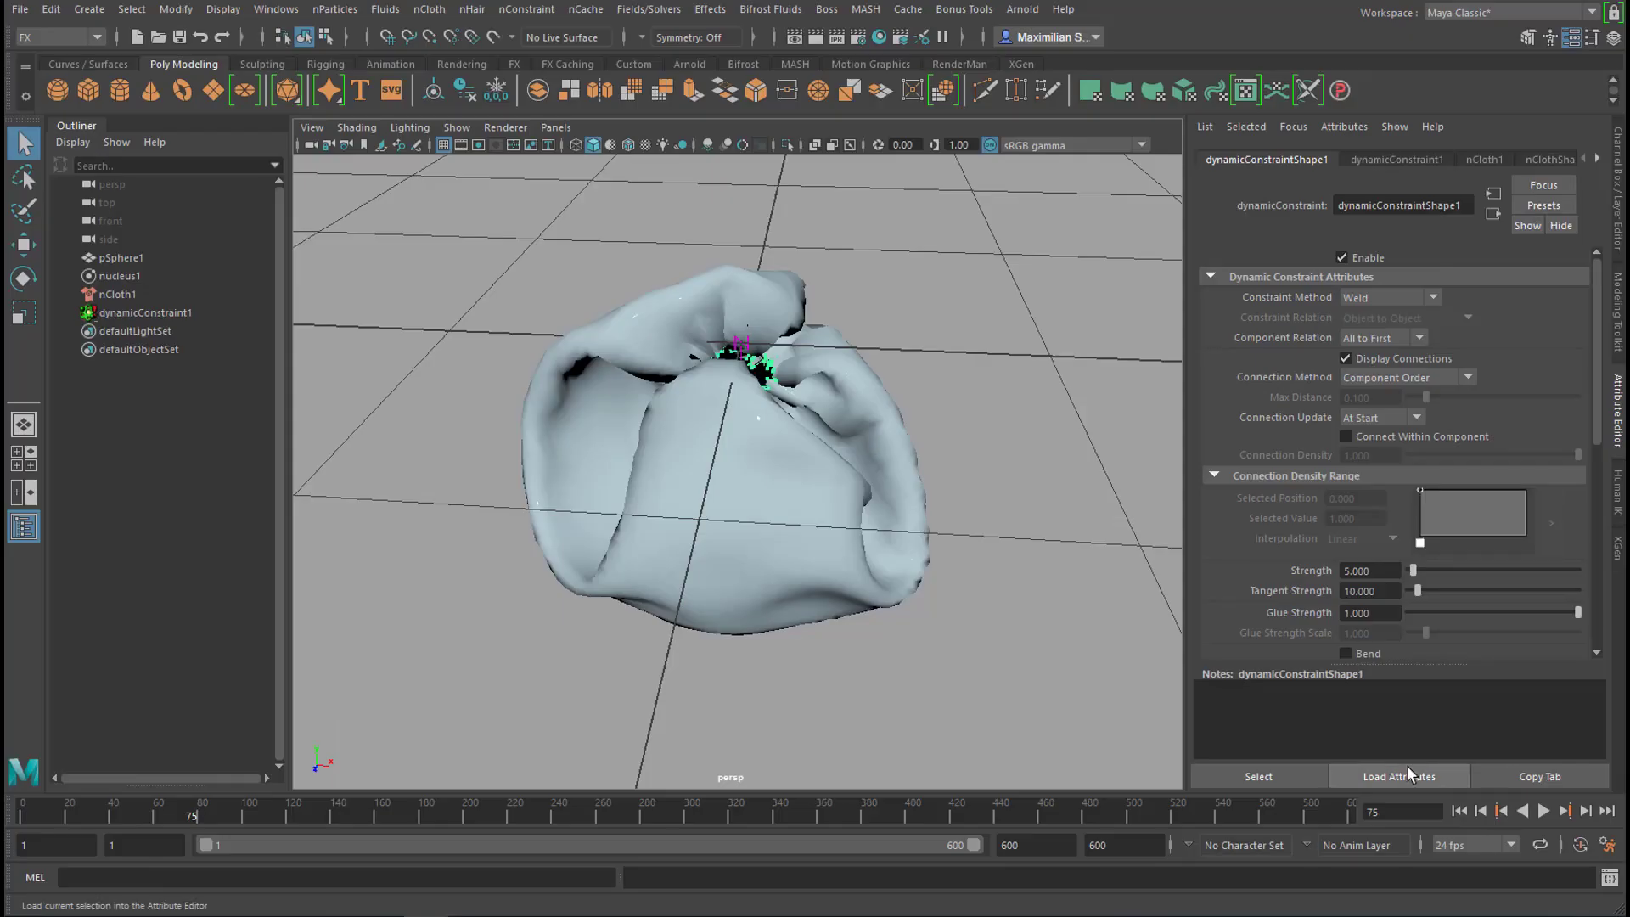